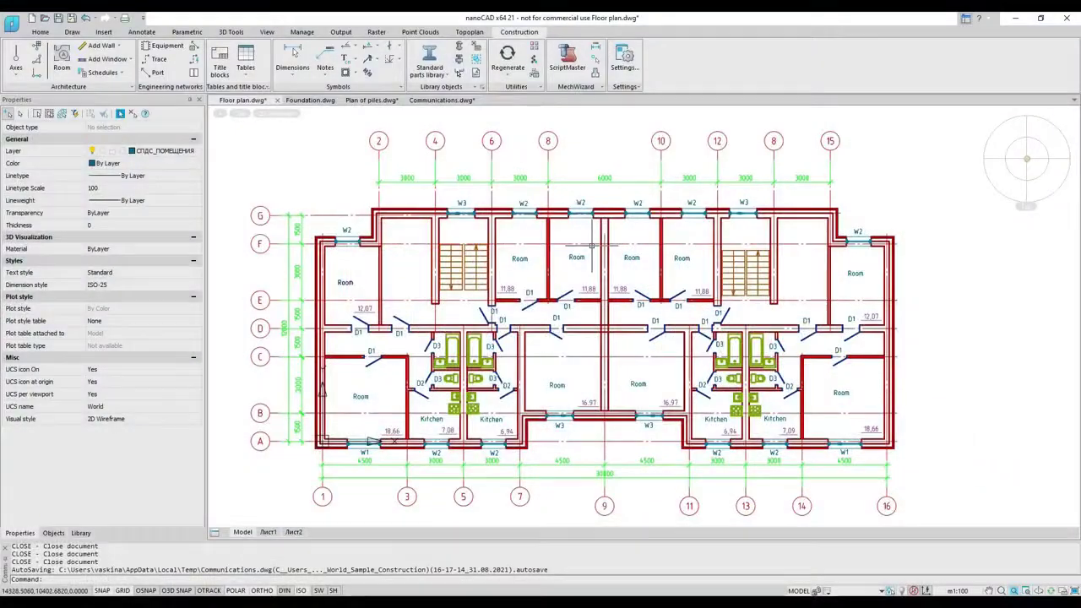
Step: View the Foundation, Plan of piles and Communications drawings one after another
{"action": "left_click", "coordinate": [302, 102]}
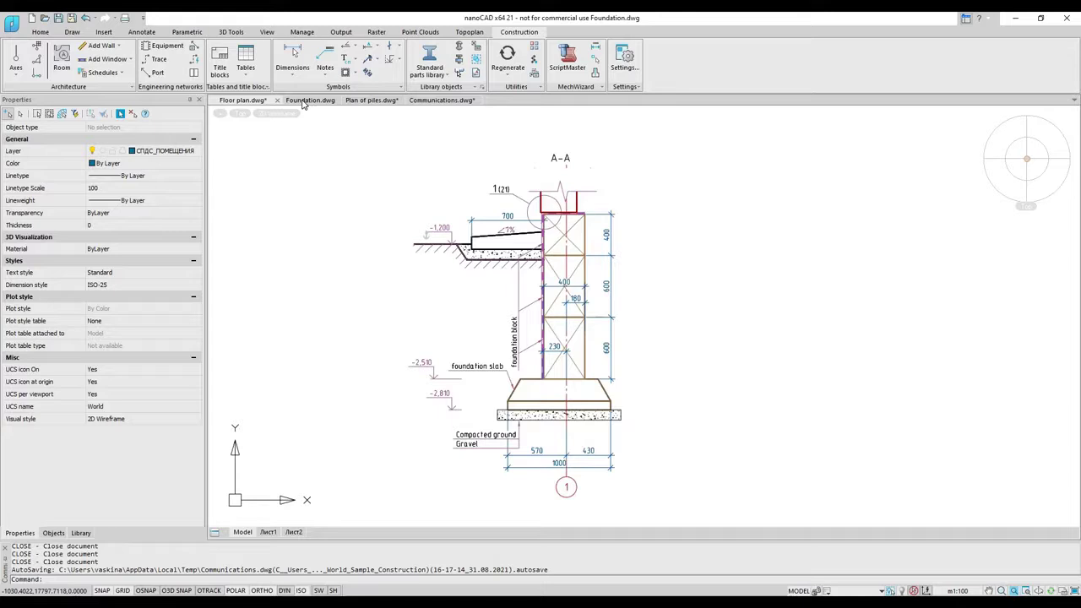
{"action": "left_click", "coordinate": [371, 101]}
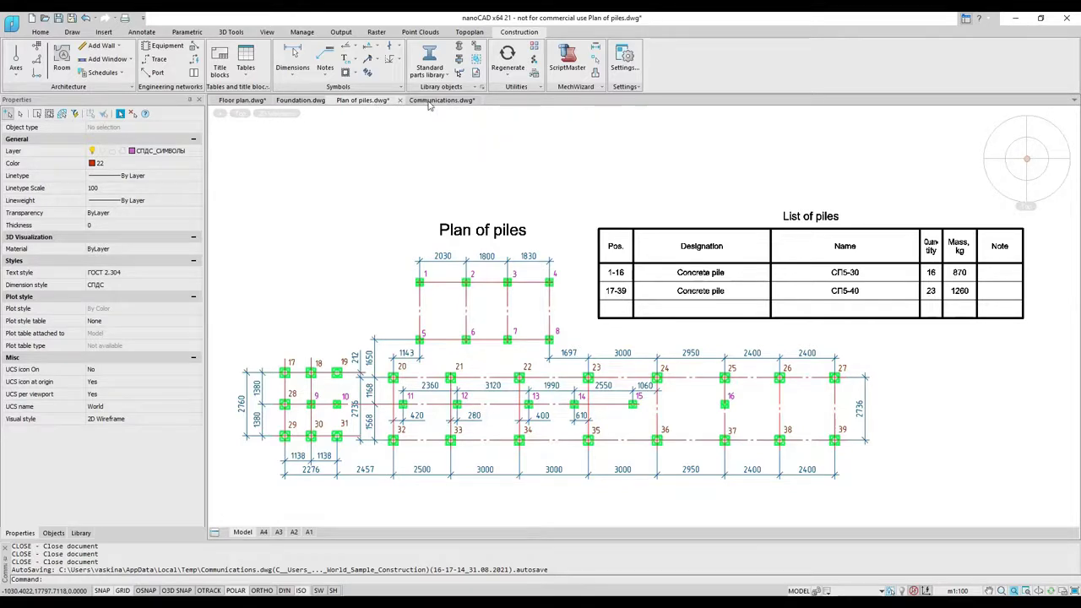
{"action": "left_click", "coordinate": [429, 102]}
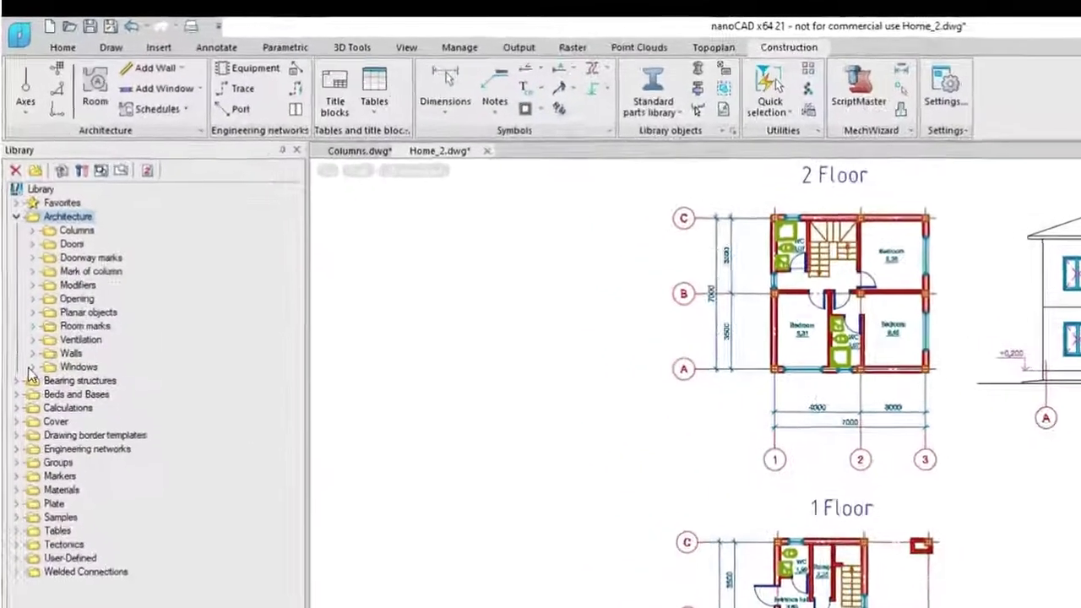
Step: Insert a Window object from the Architecture library into the empty area beside the floor plans, accepting its parameters
{"action": "left_click", "coordinate": [26, 298]}
{"action": "double_click", "coordinate": [76, 309]}
{"action": "left_click", "coordinate": [499, 489]}
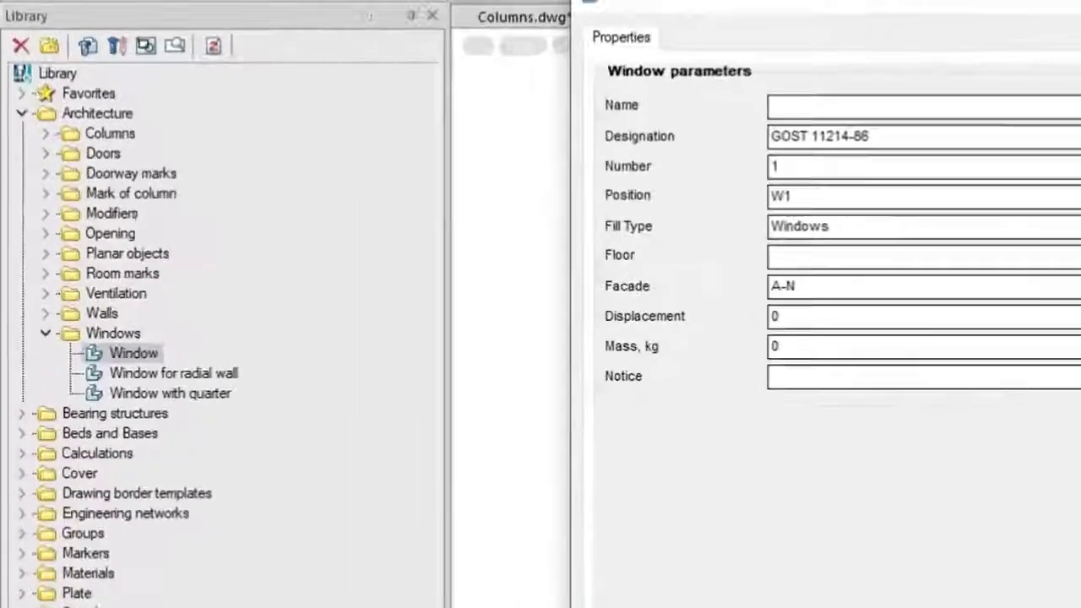
{"action": "left_click", "coordinate": [1079, 606]}
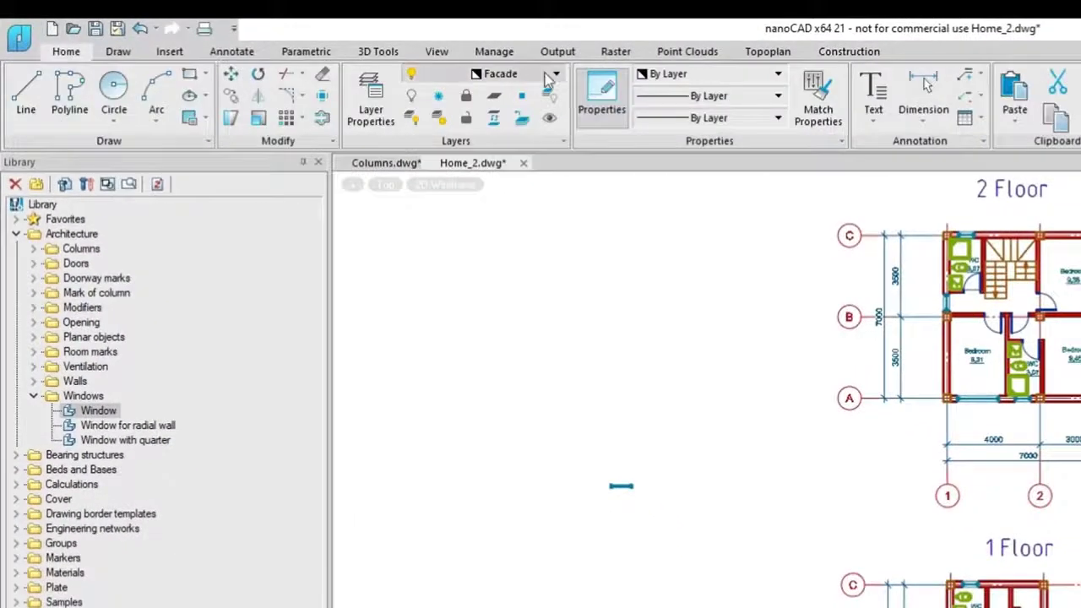
{"action": "left_click", "coordinate": [549, 76]}
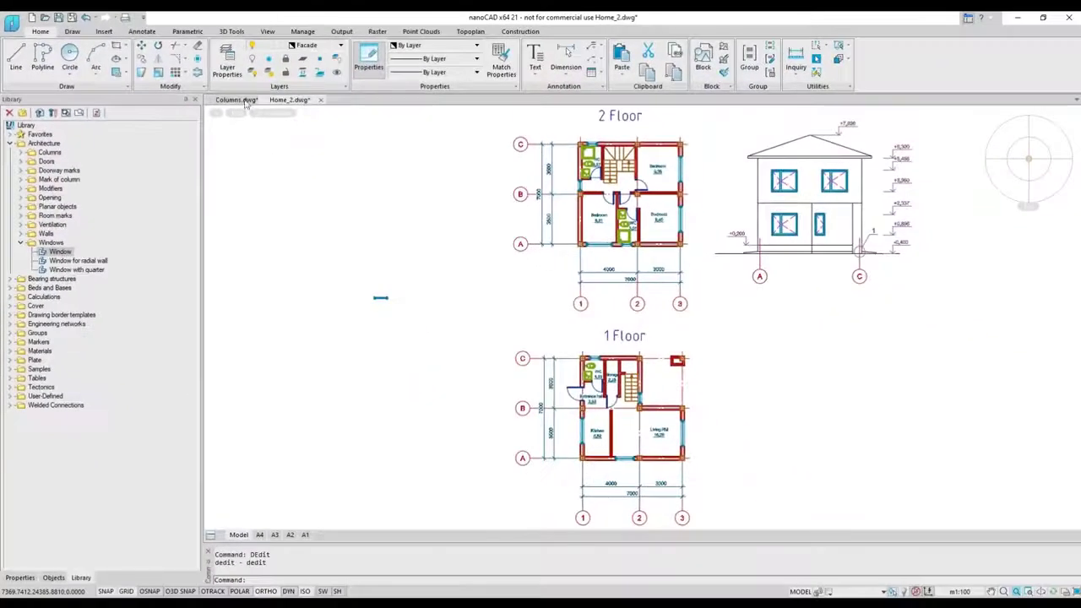
Step: In Columns.dwg, renumber the construction notes of the column plan with object numeration on their first string, using the prefix K
{"action": "left_click", "coordinate": [371, 162]}
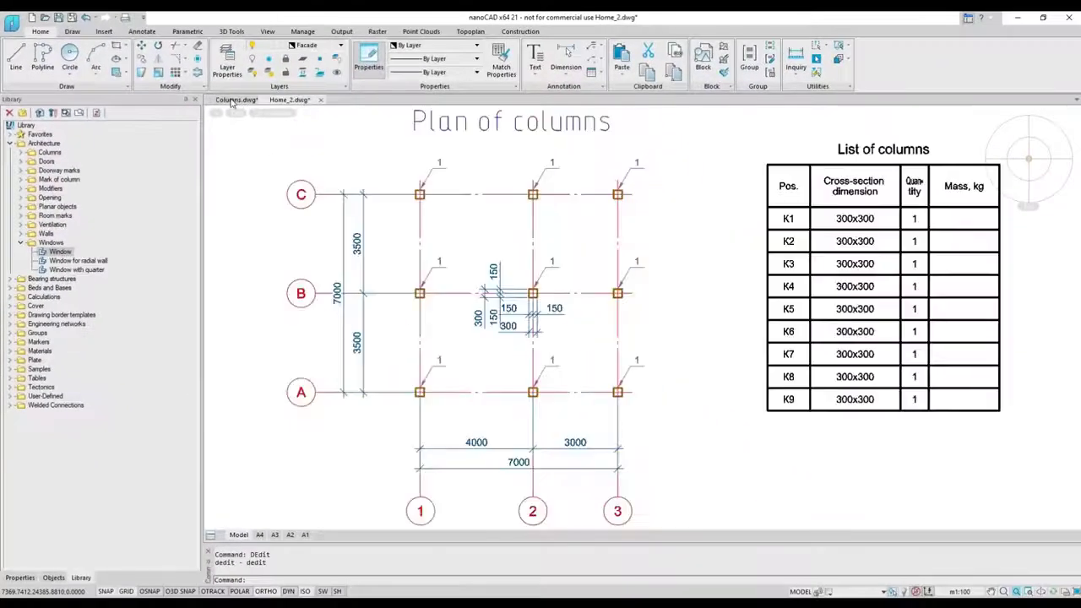
{"action": "left_click", "coordinate": [520, 31]}
{"action": "left_click", "coordinate": [535, 88]}
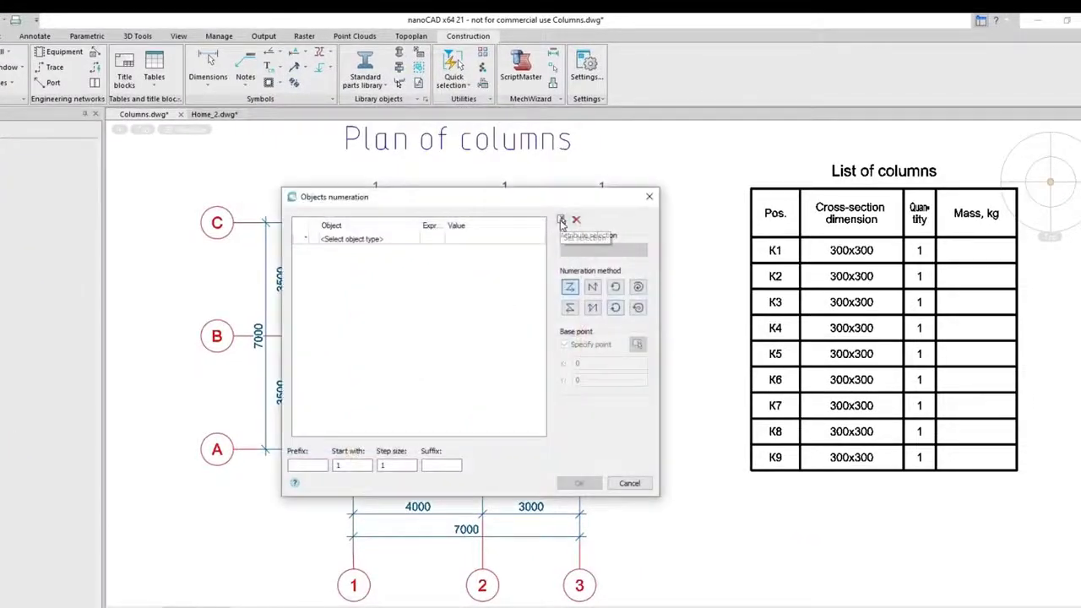
{"action": "left_click", "coordinate": [561, 221]}
{"action": "left_click", "coordinate": [667, 469]}
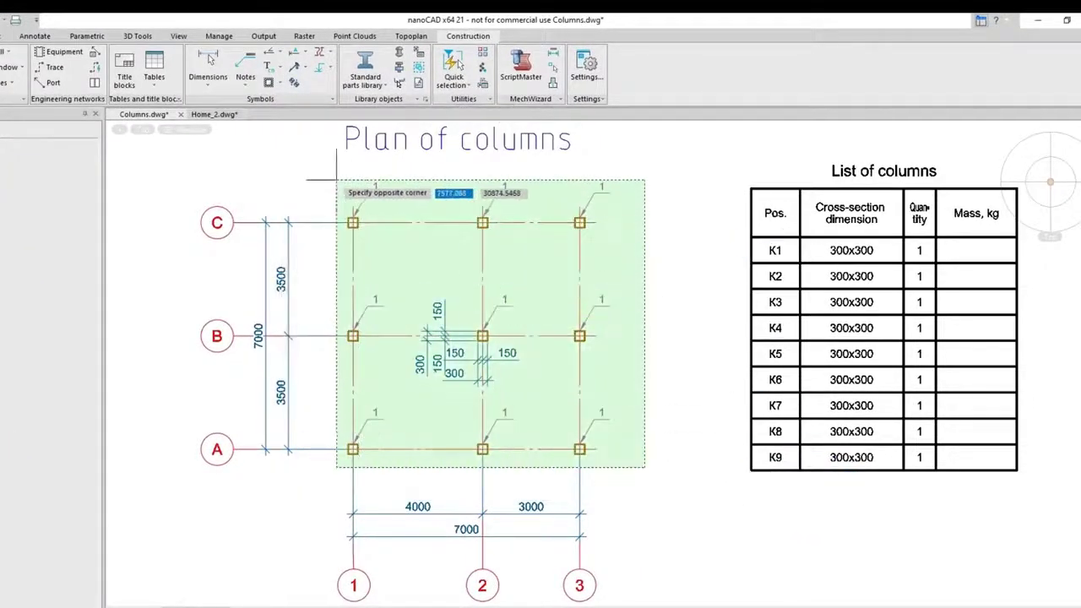
{"action": "left_click", "coordinate": [332, 177]}
{"action": "right_click", "coordinate": [418, 196]}
{"action": "left_click", "coordinate": [435, 206]}
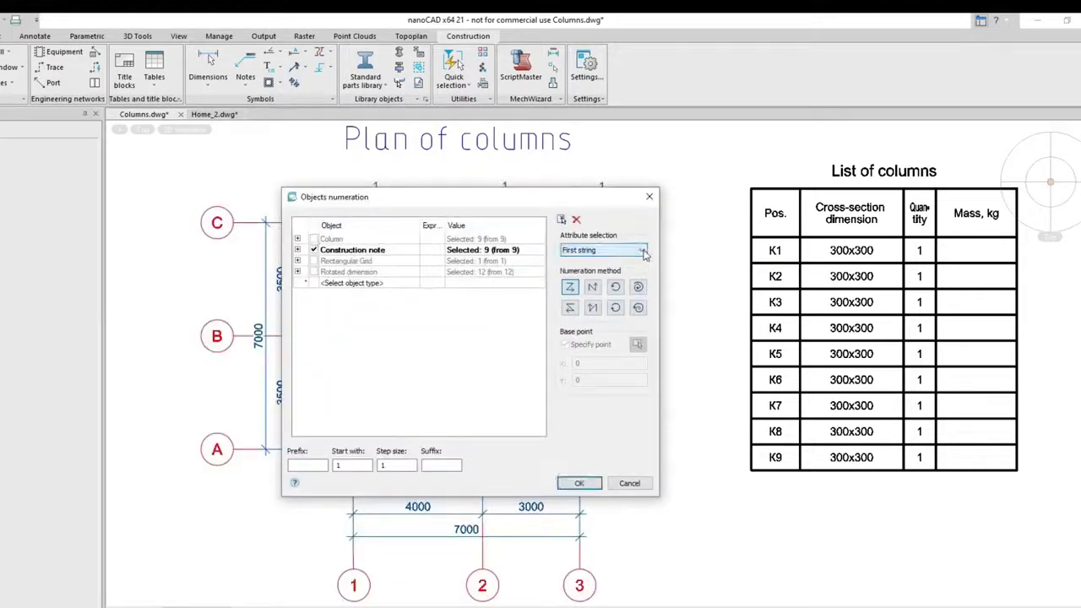
{"action": "left_click", "coordinate": [583, 486]}
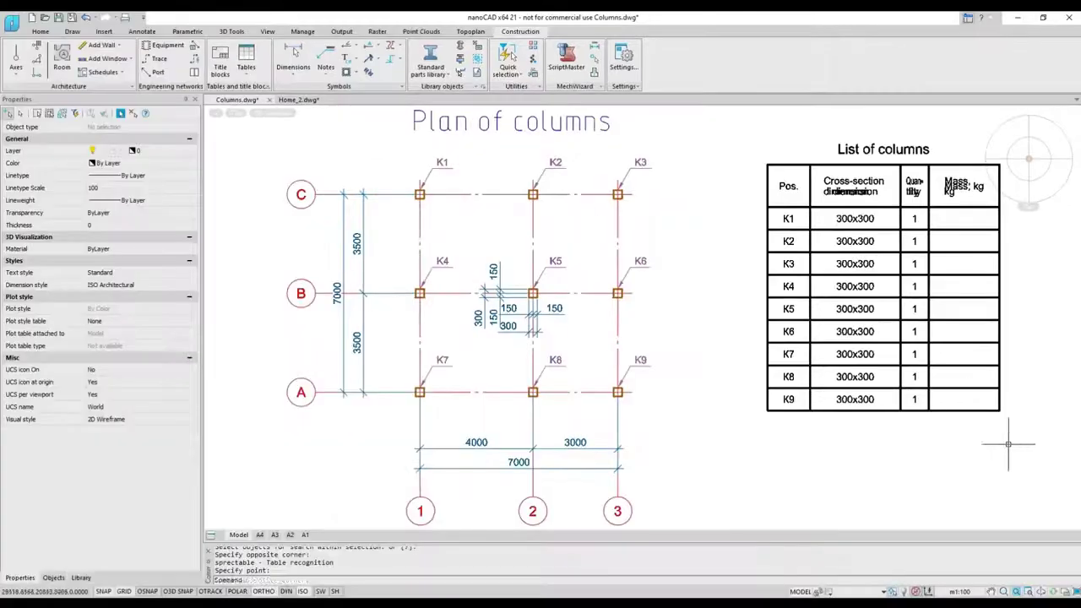
Step: Select only the nanoCAD table within the List of columns and move it away from the original table
{"action": "left_click", "coordinate": [1015, 443]}
{"action": "left_click", "coordinate": [782, 129]}
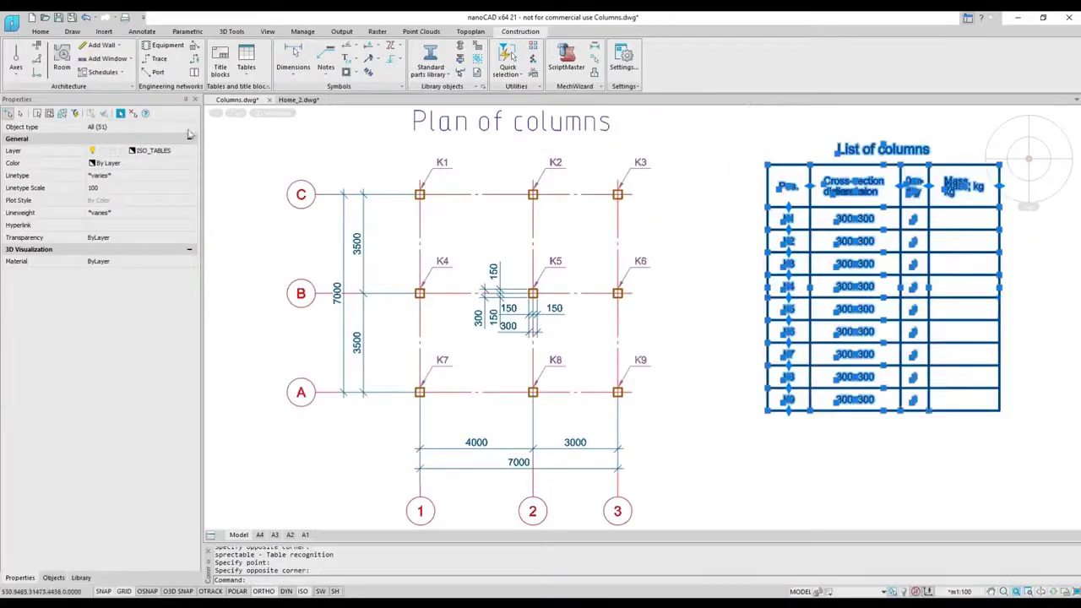
{"action": "left_click", "coordinate": [136, 158]}
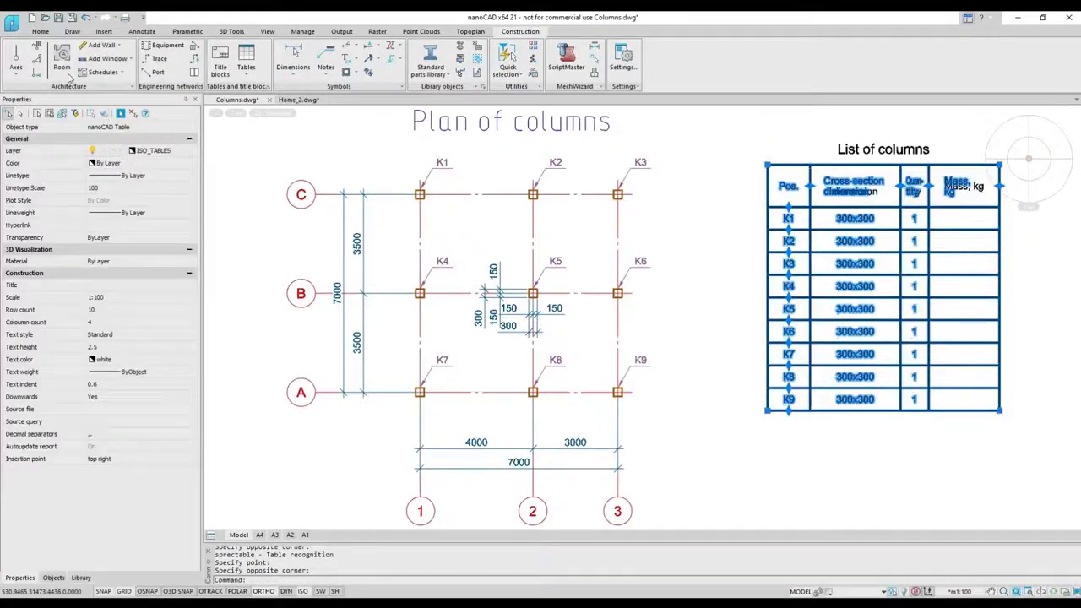
{"action": "left_click", "coordinate": [41, 33]}
{"action": "left_click", "coordinate": [142, 46]}
{"action": "left_click", "coordinate": [767, 165]}
{"action": "scroll", "coordinate": [768, 166], "scroll_direction": "down", "scroll_amount": 2}
{"action": "middle_click_drag", "start_coordinate": [807, 186], "coordinate": [594, 195]}
{"action": "left_click", "coordinate": [771, 175]}
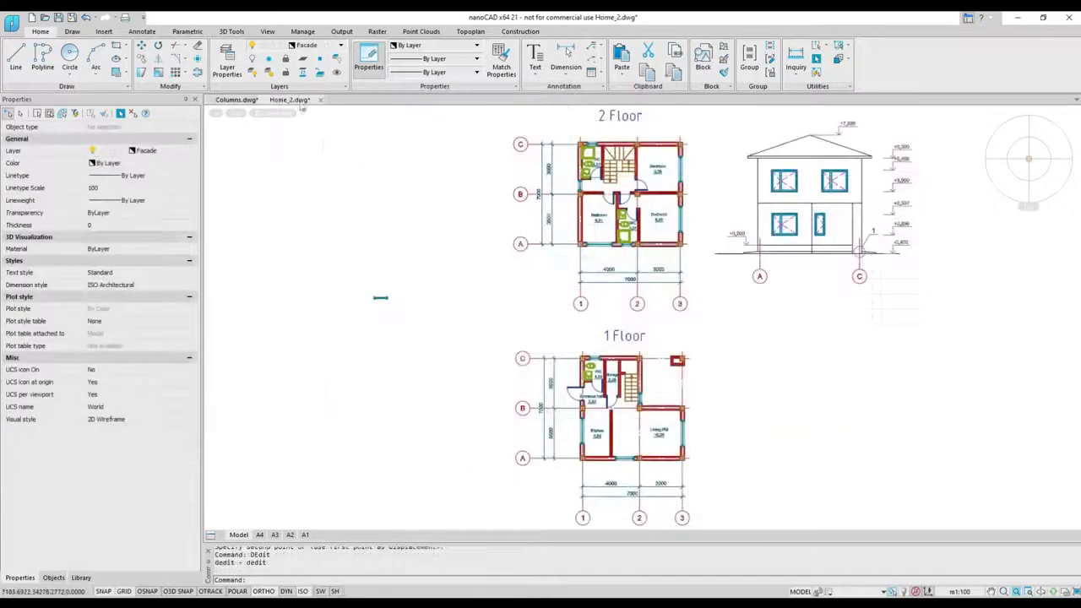
Step: In Home_2.dwg, make a fragment copy of the facade's wall base at axis C and place the enlarged detail below the elevation
{"action": "left_click", "coordinate": [520, 31]}
{"action": "left_click", "coordinate": [539, 86]}
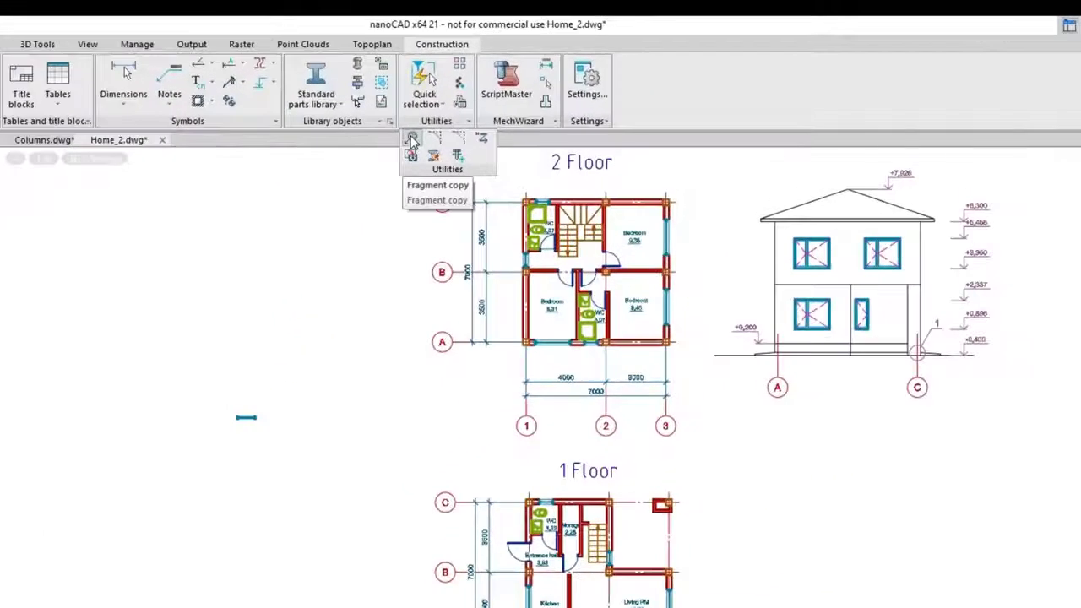
{"action": "left_click", "coordinate": [411, 140]}
{"action": "left_click", "coordinate": [918, 353]}
{"action": "left_click", "coordinate": [942, 365]}
{"action": "left_click", "coordinate": [899, 576]}
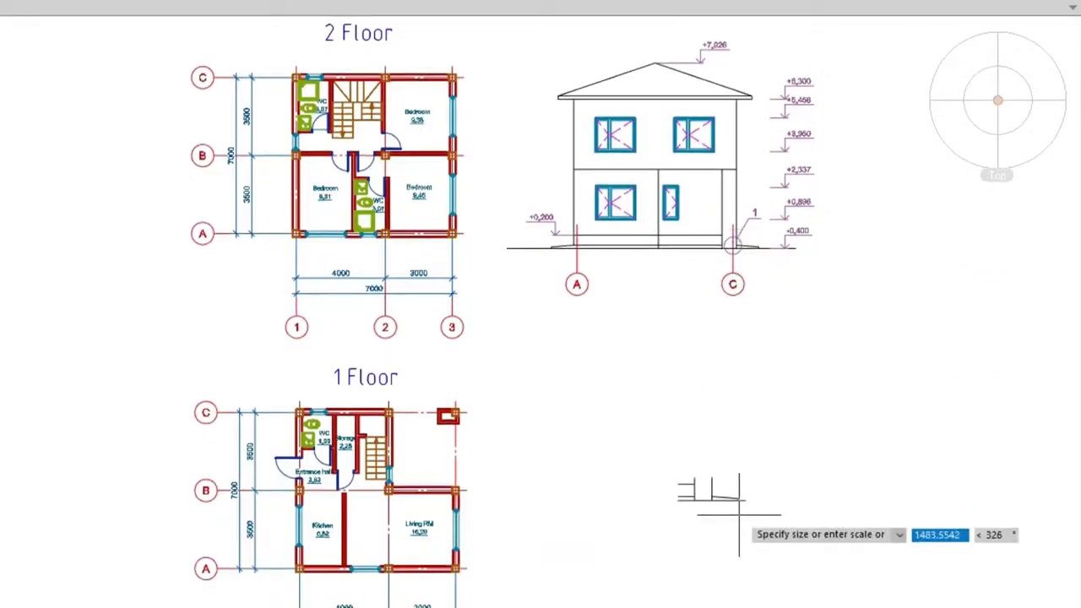
{"action": "left_click", "coordinate": [758, 520]}
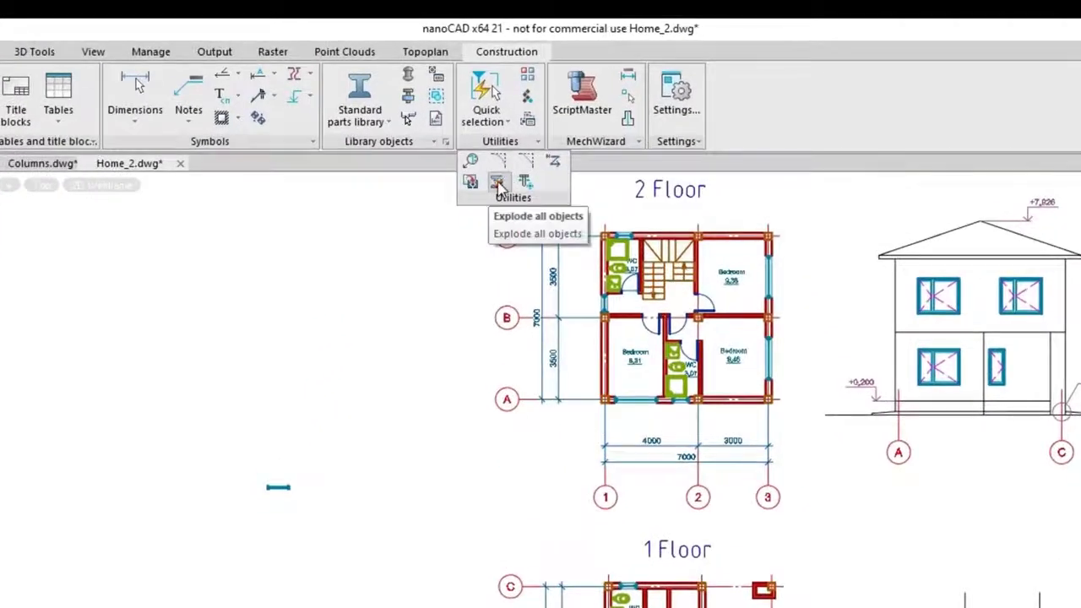
Step: Run Explode all objects on the Home_2 drawing
{"action": "left_click", "coordinate": [498, 186]}
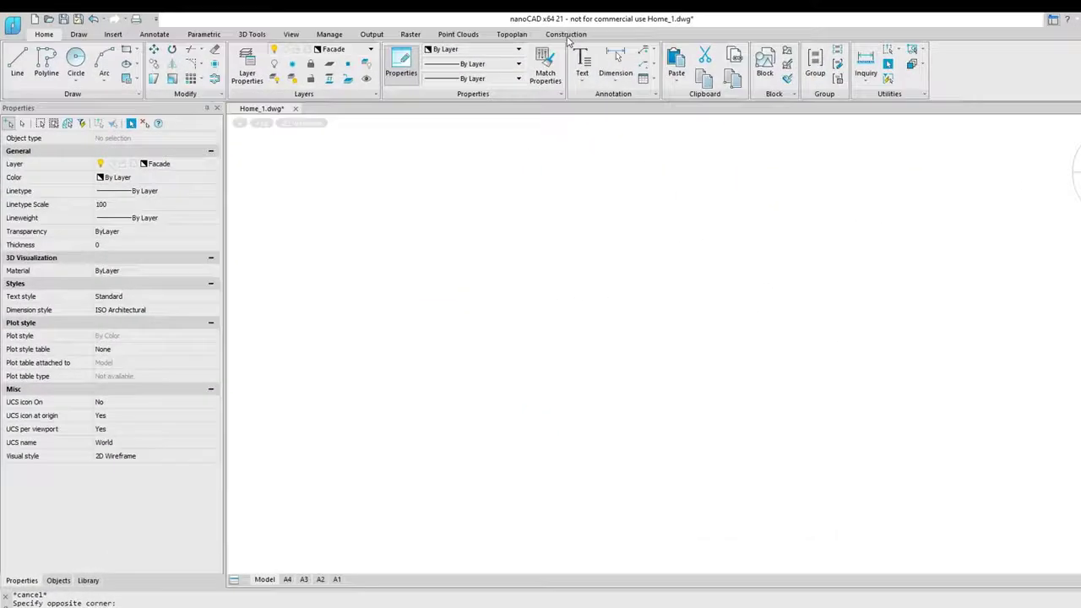
Step: Insert an axes array in Home_1.dwg with two 3500 mm lettered steps and numbered steps of 4000 and 3000 mm
{"action": "left_click", "coordinate": [519, 31]}
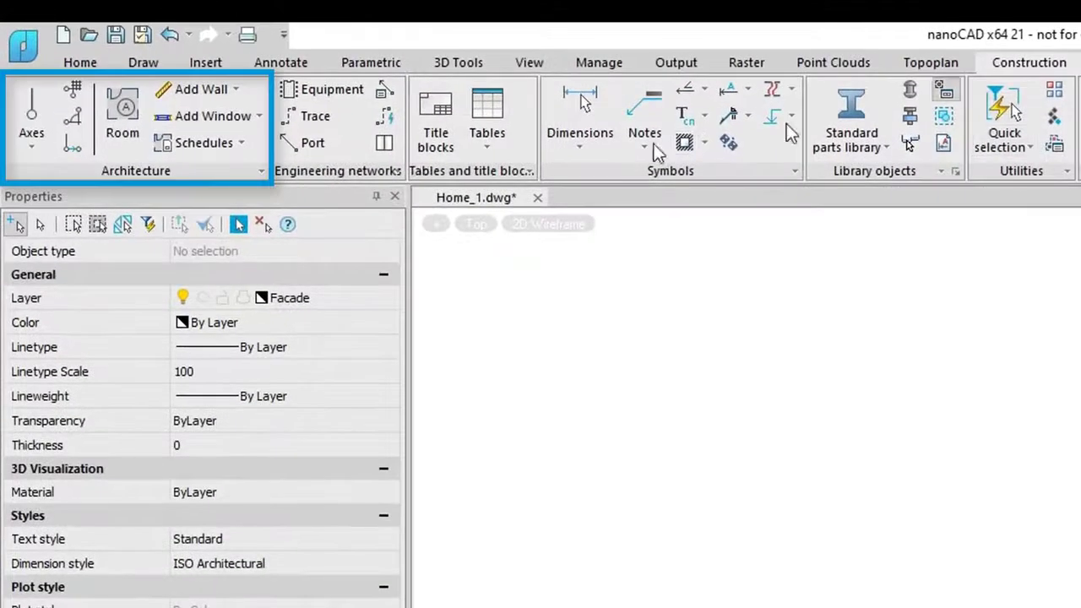
{"action": "left_click", "coordinate": [72, 91]}
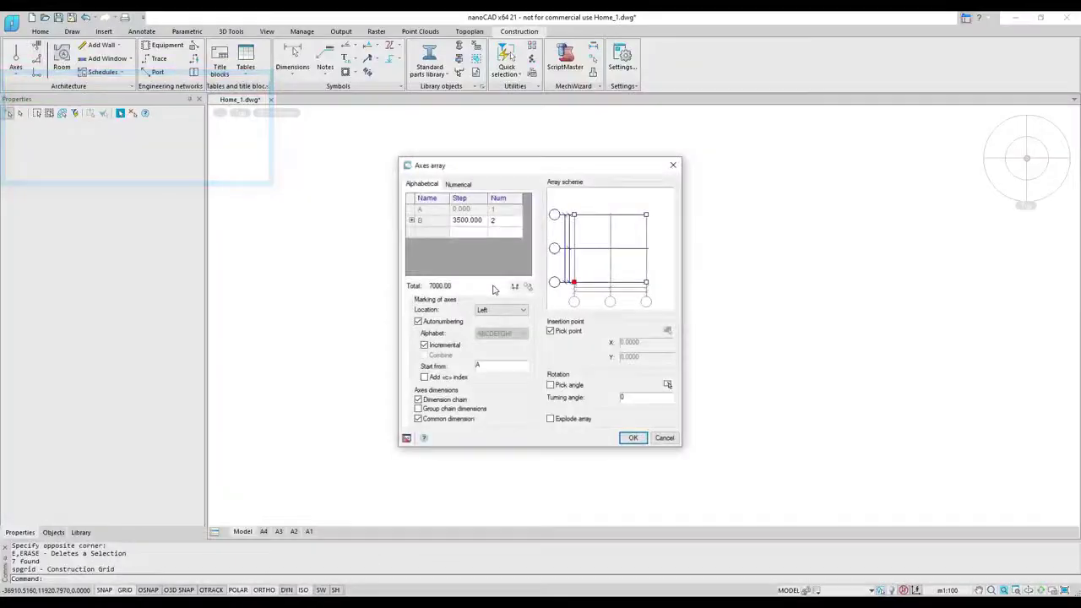
{"action": "left_click", "coordinate": [634, 438]}
{"action": "left_click", "coordinate": [511, 363]}
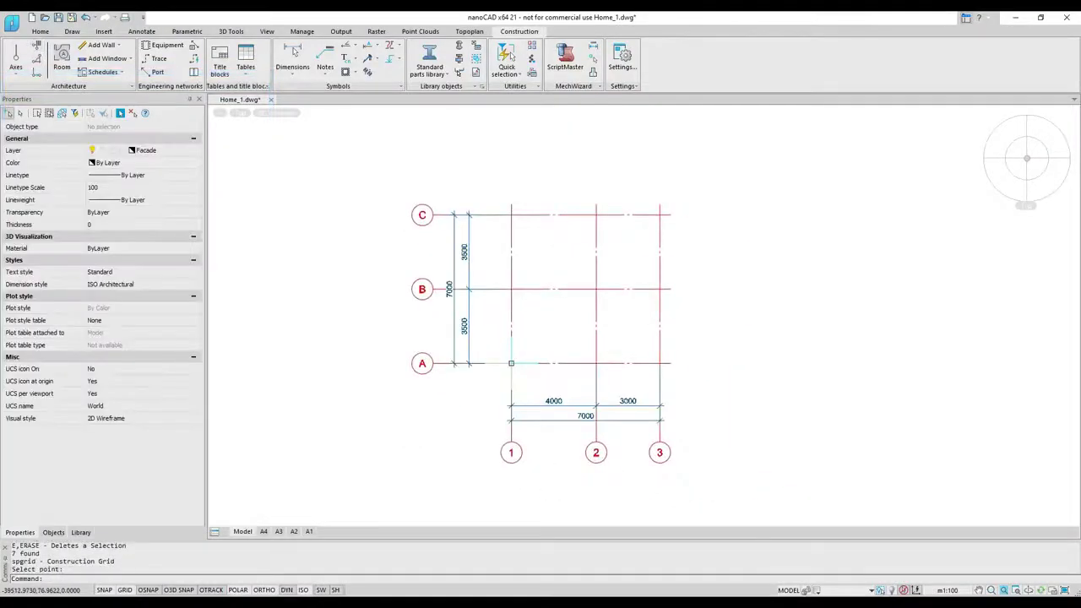
Step: Place 300x300 columns at the axis intersections of the grid, beginning along axis C
{"action": "left_click", "coordinate": [131, 59]}
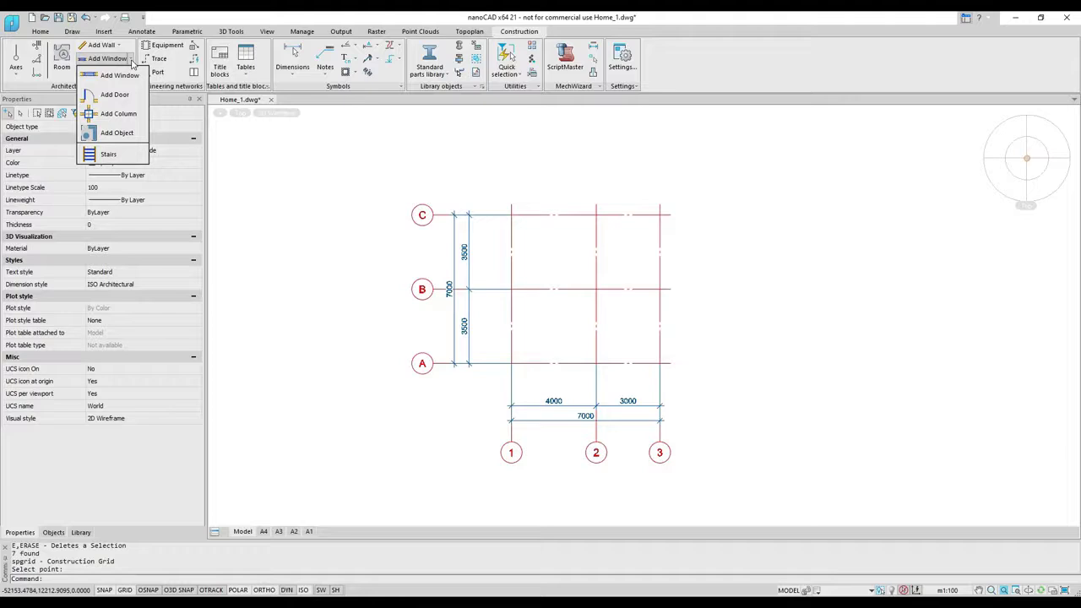
{"action": "left_click", "coordinate": [118, 114]}
{"action": "left_click", "coordinate": [511, 214]}
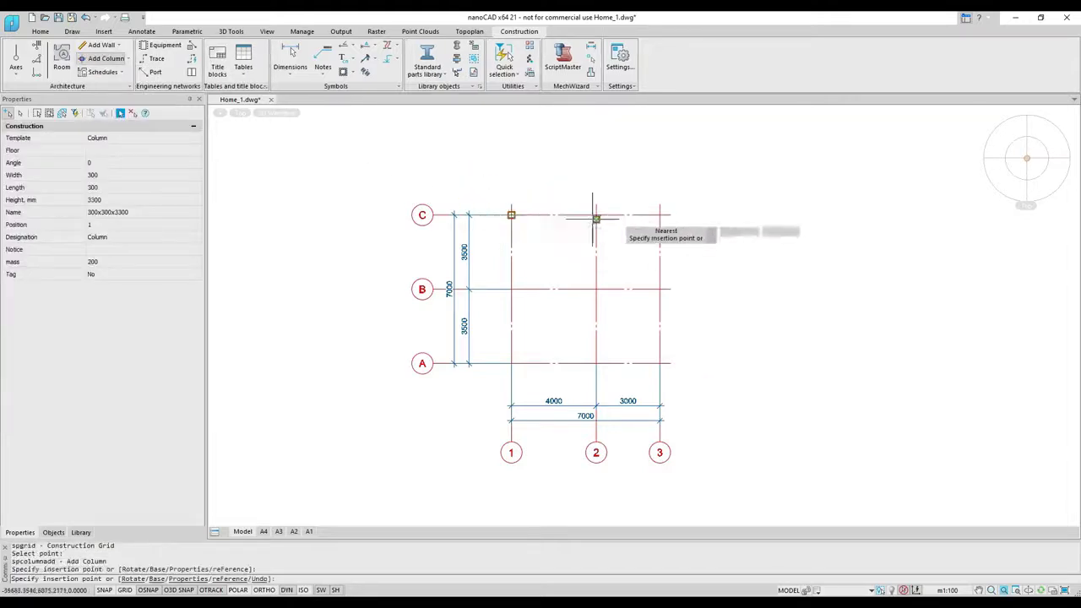
{"action": "left_click", "coordinate": [596, 214]}
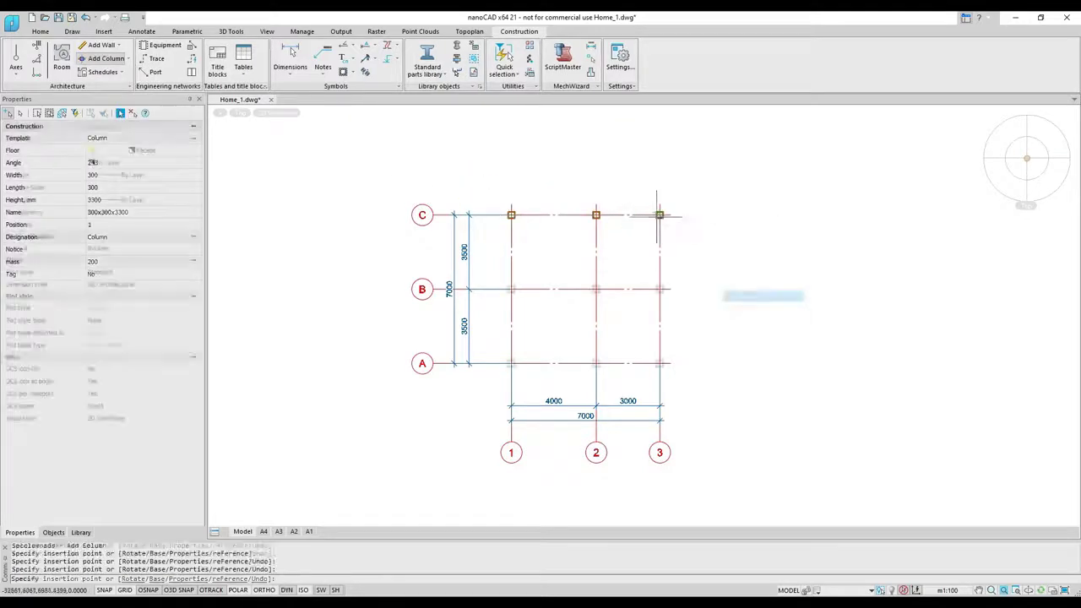
Step: Start adding a wall and set its template to Concrete250
{"action": "scroll", "coordinate": [593, 332], "scroll_direction": "up", "scroll_amount": 2}
{"action": "middle_click_drag", "start_coordinate": [594, 332], "coordinate": [593, 321]}
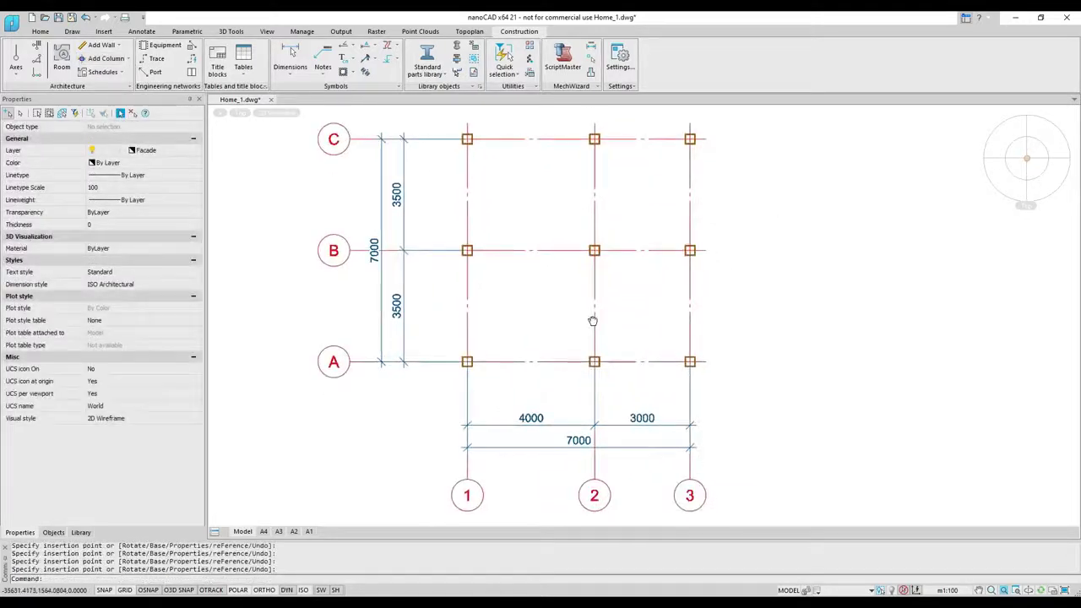
{"action": "left_click", "coordinate": [101, 45]}
{"action": "right_click", "coordinate": [287, 183]}
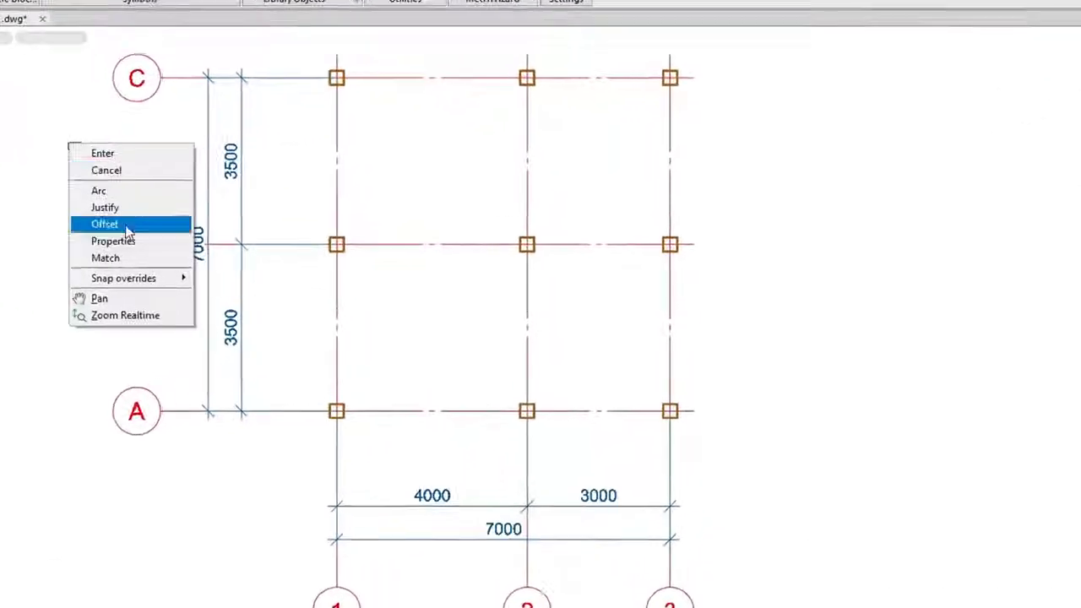
{"action": "left_click", "coordinate": [326, 248]}
{"action": "left_click", "coordinate": [482, 261]}
{"action": "left_click", "coordinate": [480, 270]}
{"action": "left_click", "coordinate": [266, 242]}
{"action": "left_click", "coordinate": [309, 243]}
{"action": "scroll", "coordinate": [270, 329], "scroll_direction": "up", "scroll_amount": 2}
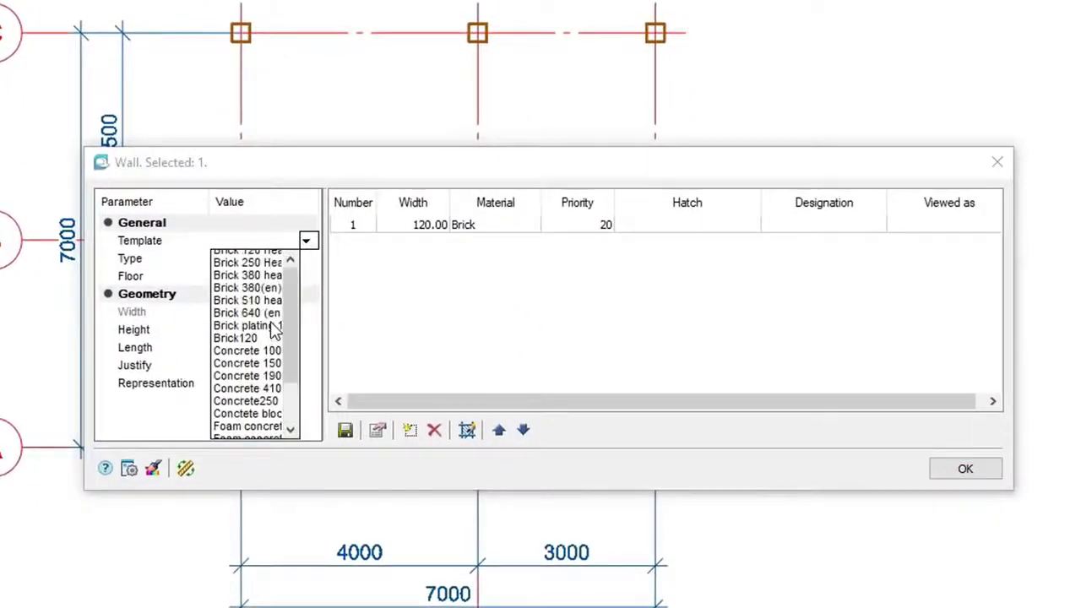
{"action": "left_click", "coordinate": [270, 419]}
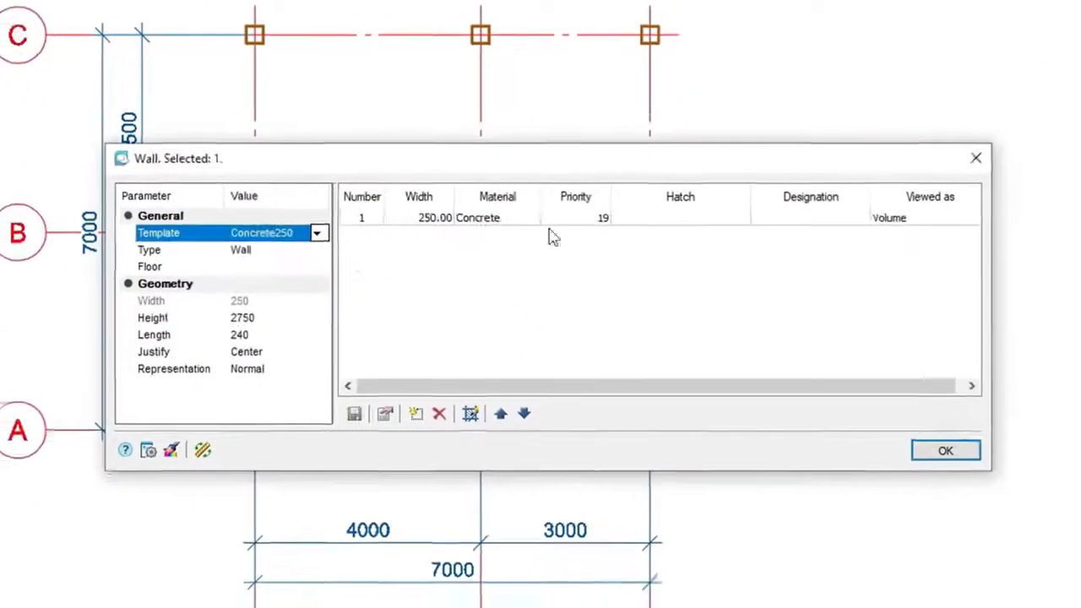
{"action": "left_click", "coordinate": [945, 451]}
Step: Draw the closed outer wall along the column grid's perimeter, from C1 through C3, A3 and A1 back to C1
{"action": "scroll", "coordinate": [311, 56], "scroll_direction": "up", "scroll_amount": 3}
{"action": "left_click", "coordinate": [292, 21]}
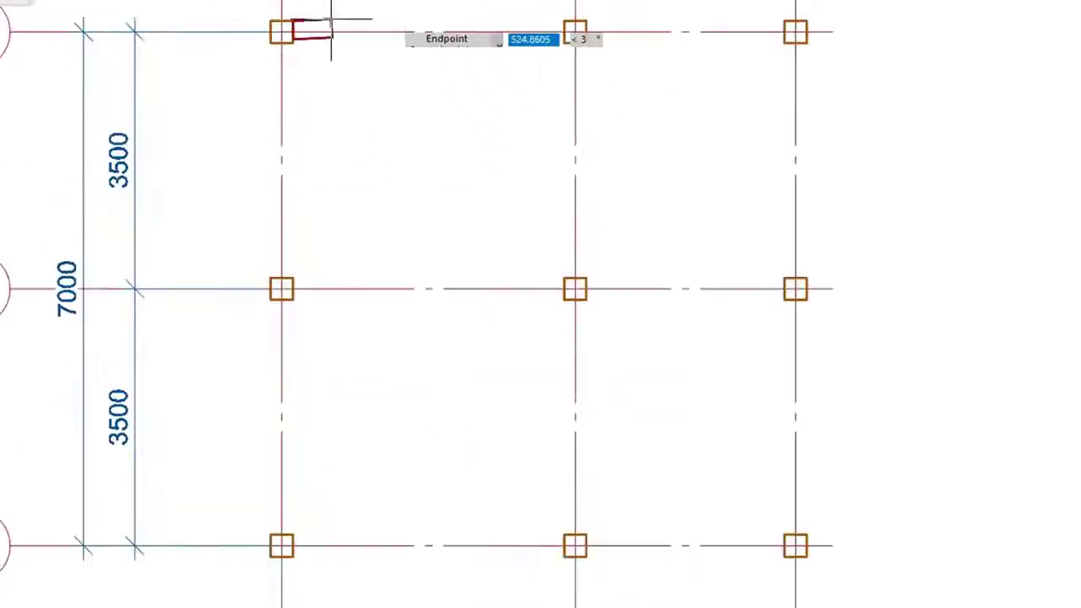
{"action": "left_click", "coordinate": [806, 20]}
{"action": "left_click", "coordinate": [806, 556]}
{"action": "left_click", "coordinate": [270, 558]}
{"action": "left_click", "coordinate": [281, 32]}
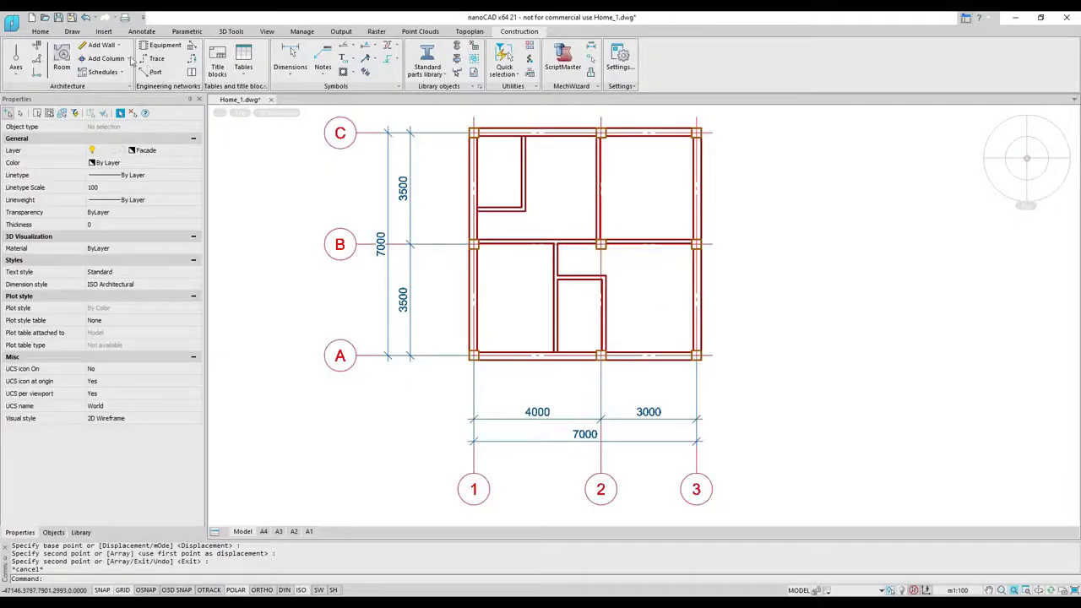
Step: Place a 1820 mm wide window in the outer wall on axis 3 between axes A and B
{"action": "left_click", "coordinate": [130, 59]}
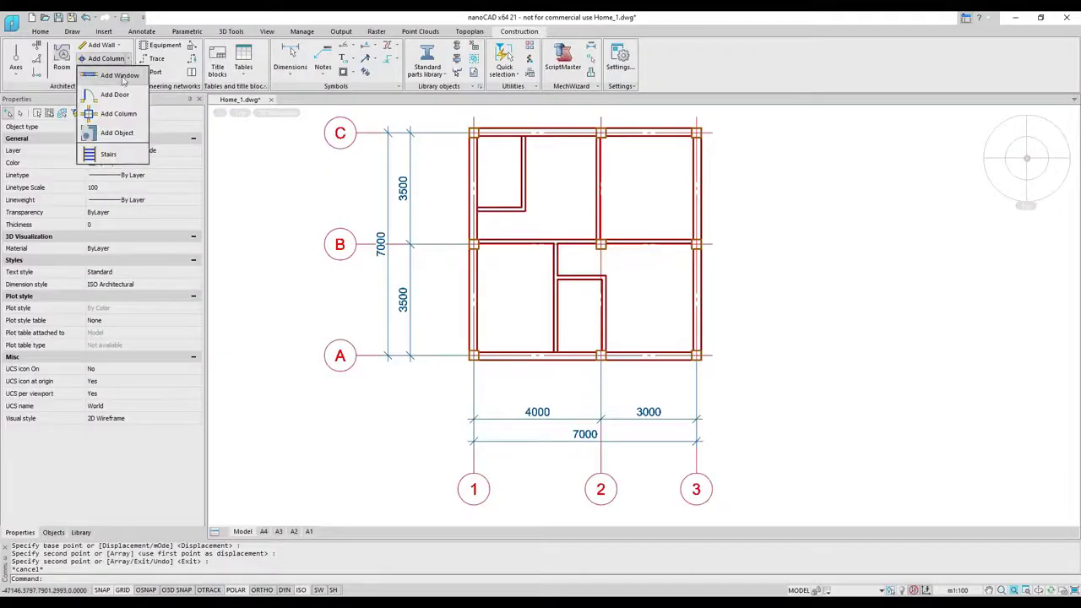
{"action": "left_click", "coordinate": [123, 78]}
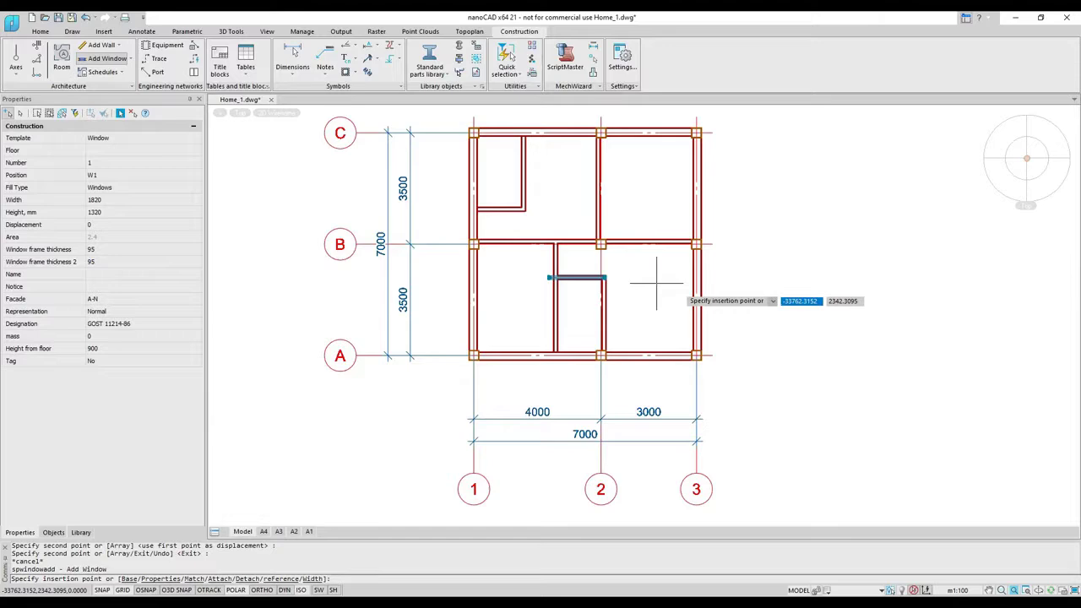
{"action": "scroll", "coordinate": [694, 285], "scroll_direction": "up", "scroll_amount": 2}
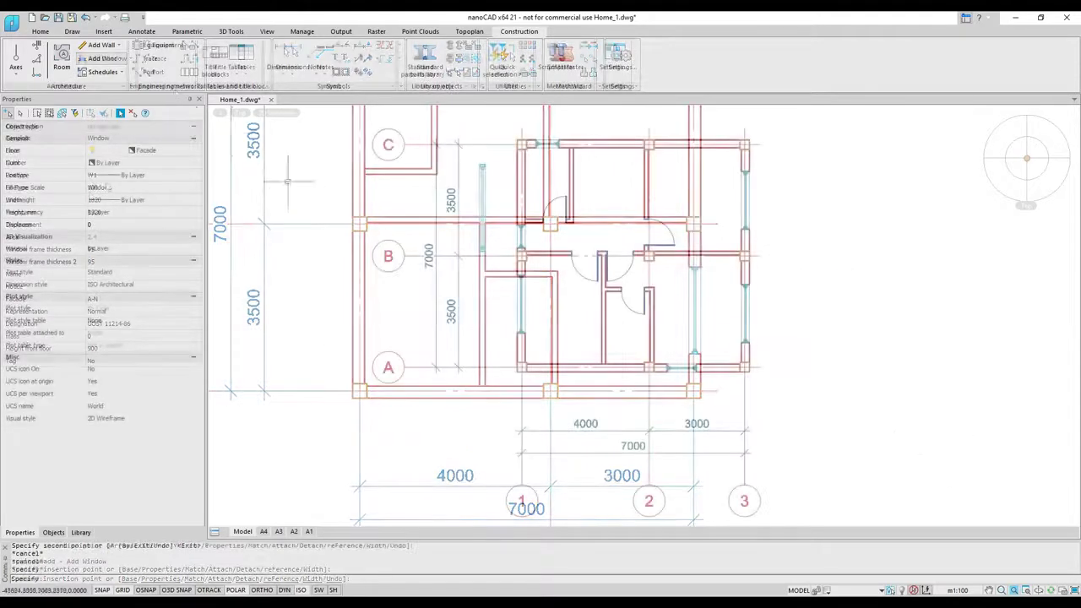
Step: Add a sanitary fixture to the bathroom using the Sink 1 object template
{"action": "left_click", "coordinate": [120, 60]}
{"action": "left_click", "coordinate": [115, 135]}
{"action": "left_click", "coordinate": [196, 139]}
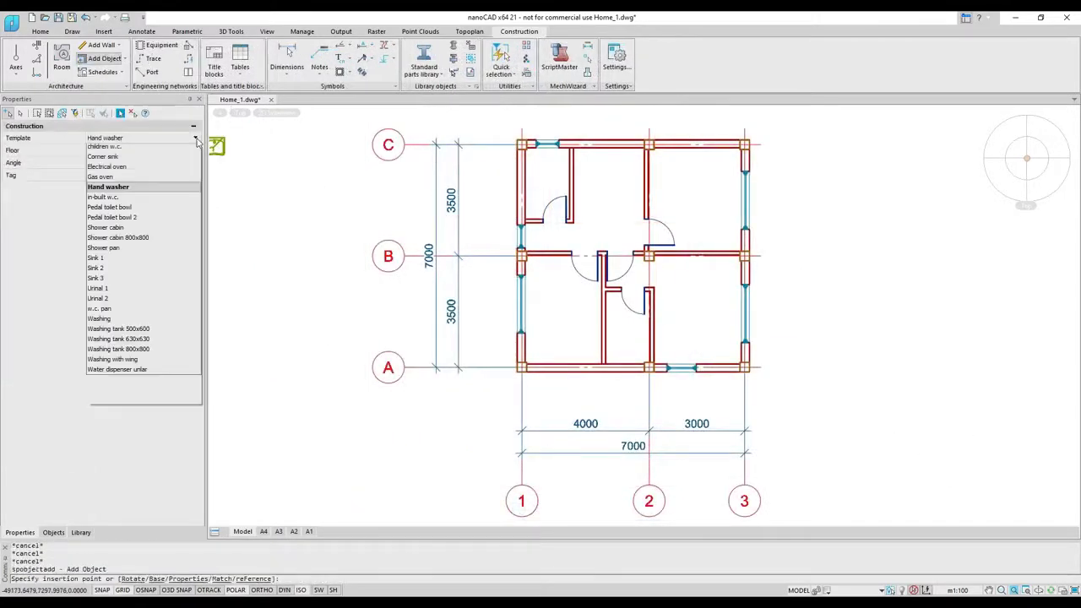
{"action": "left_click", "coordinate": [121, 261]}
{"action": "scroll", "coordinate": [538, 206], "scroll_direction": "up", "scroll_amount": 2}
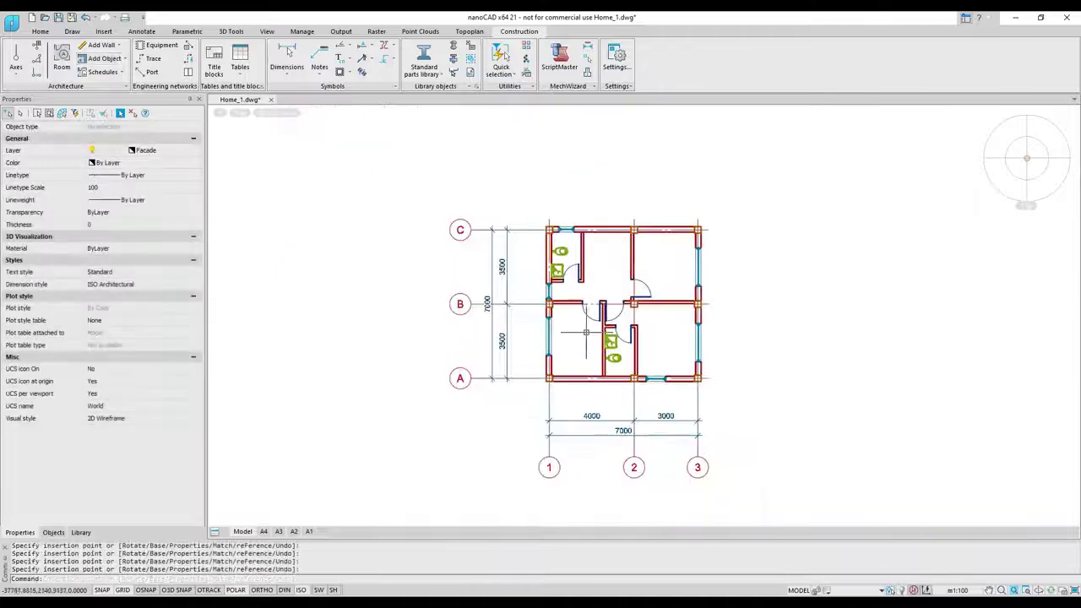
Step: Add a WC room to the bathroom beside axis C, using the name and area marker
{"action": "scroll", "coordinate": [321, 135], "scroll_direction": "up", "scroll_amount": 2}
{"action": "left_click", "coordinate": [62, 59]}
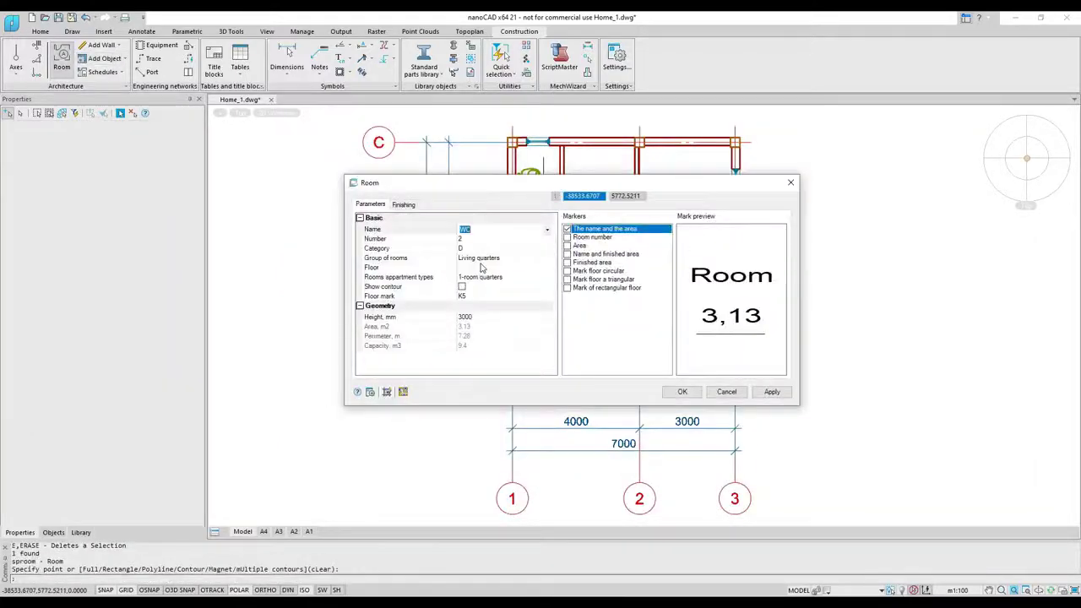
{"action": "left_click", "coordinate": [682, 392]}
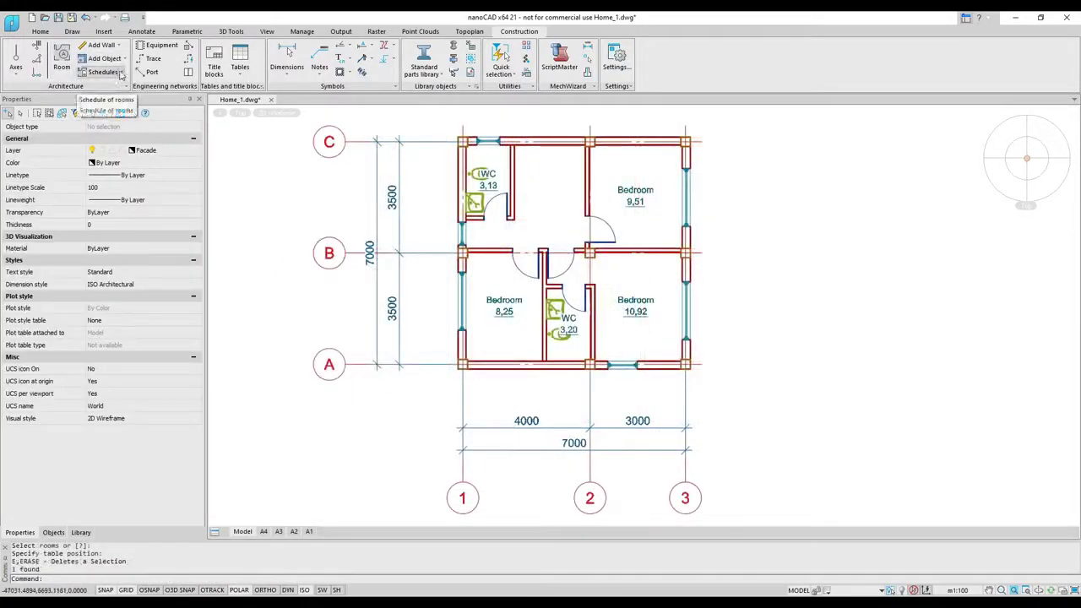
Step: Create a schedule of rooms from the whole floor plan and place the table beside it, without storey or apartment headings
{"action": "left_click", "coordinate": [120, 74]}
{"action": "left_click", "coordinate": [121, 89]}
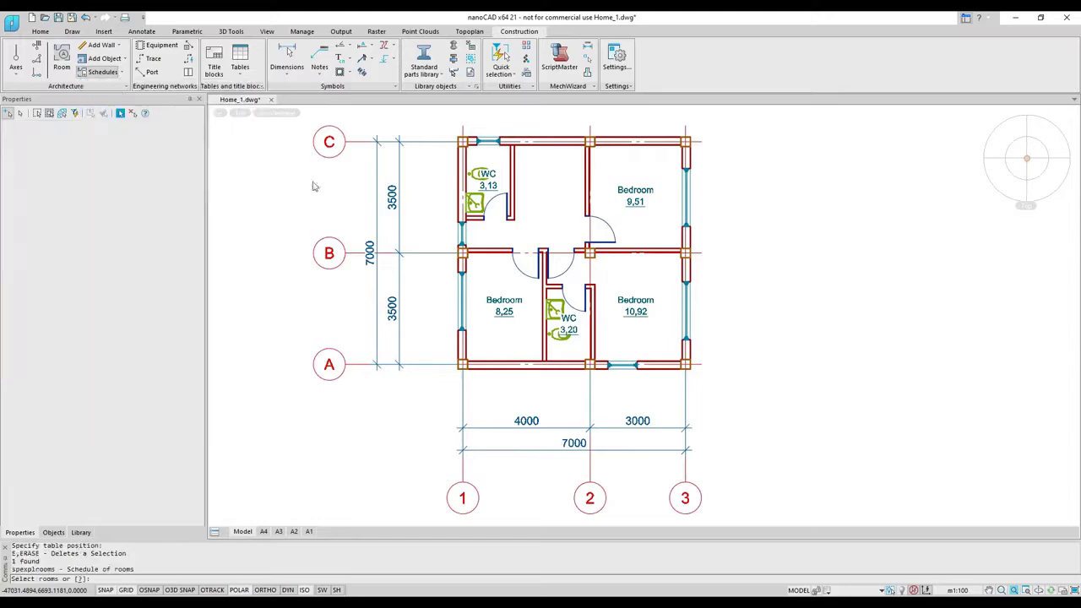
{"action": "left_click", "coordinate": [746, 395]}
{"action": "left_click", "coordinate": [429, 135]}
{"action": "key", "text": "Return"}
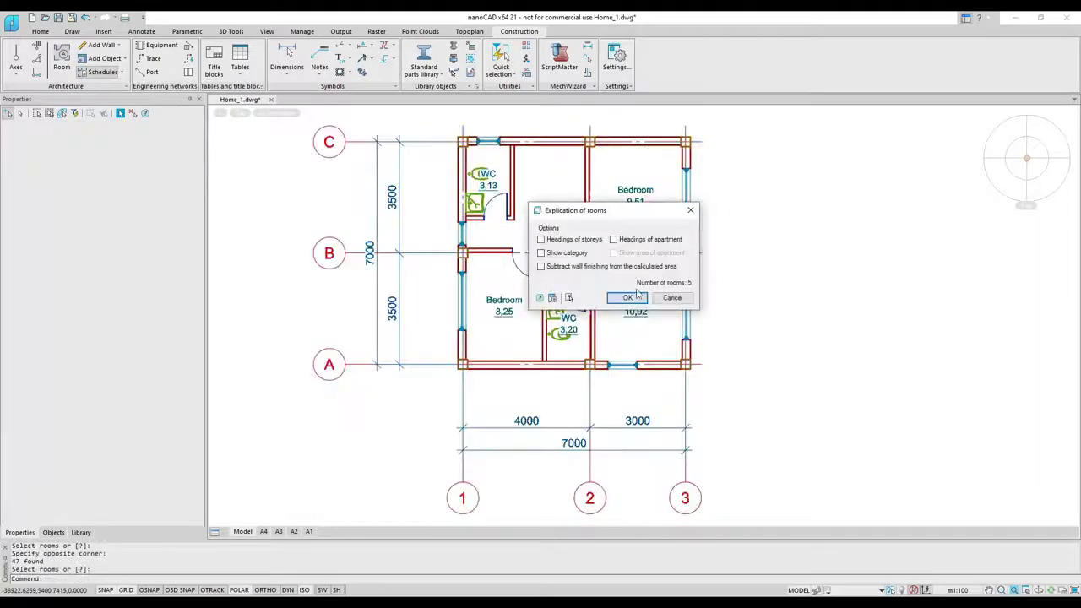
{"action": "left_click", "coordinate": [631, 302]}
{"action": "left_click", "coordinate": [724, 140]}
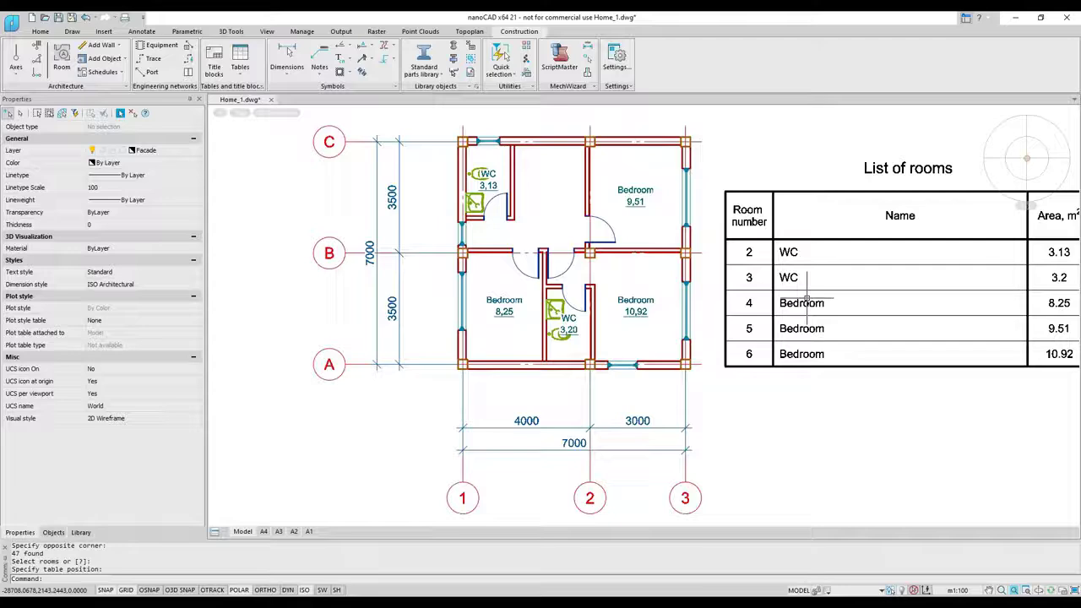
{"action": "scroll", "coordinate": [802, 301], "scroll_direction": "down", "scroll_amount": 2}
{"action": "middle_click_drag", "start_coordinate": [802, 301], "coordinate": [696, 302]}
Step: Place node symbol 1 above the wall section detail
{"action": "left_click", "coordinate": [356, 46]}
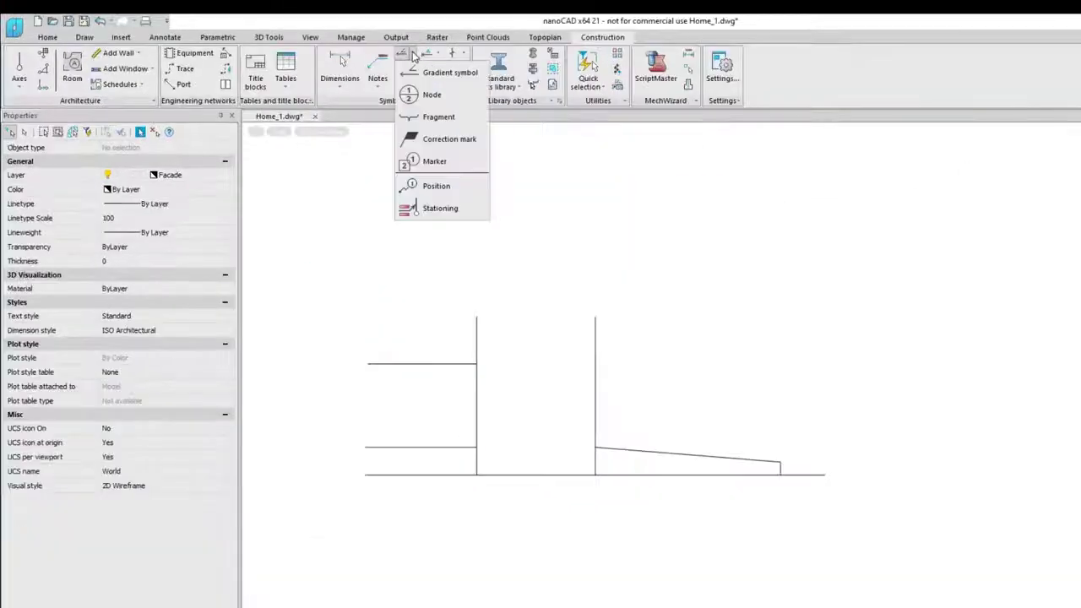
{"action": "left_click", "coordinate": [410, 98]}
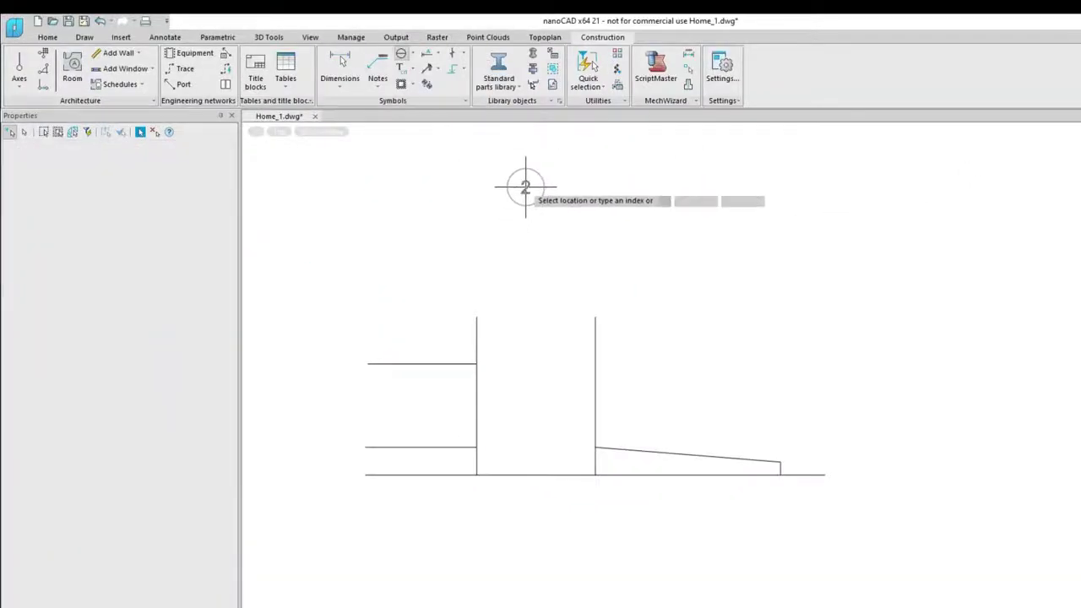
{"action": "right_click", "coordinate": [585, 188]}
{"action": "left_click", "coordinate": [619, 213]}
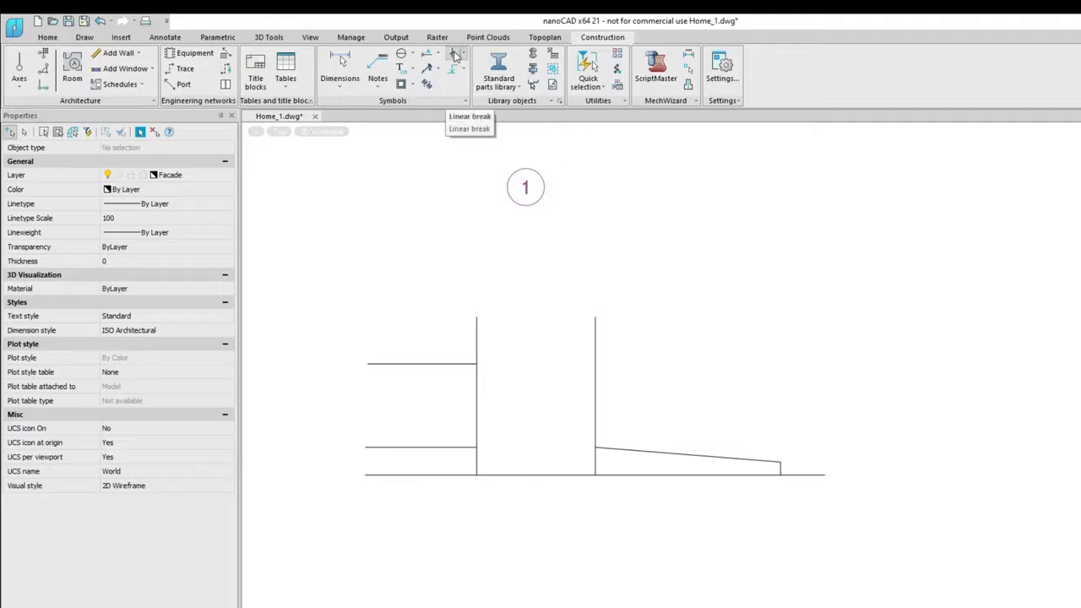
Step: Draw a linear break across the top of the wall section and set the ground line's boundary form to continuous diagonal hatching
{"action": "left_click", "coordinate": [455, 55]}
{"action": "left_click", "coordinate": [595, 317]}
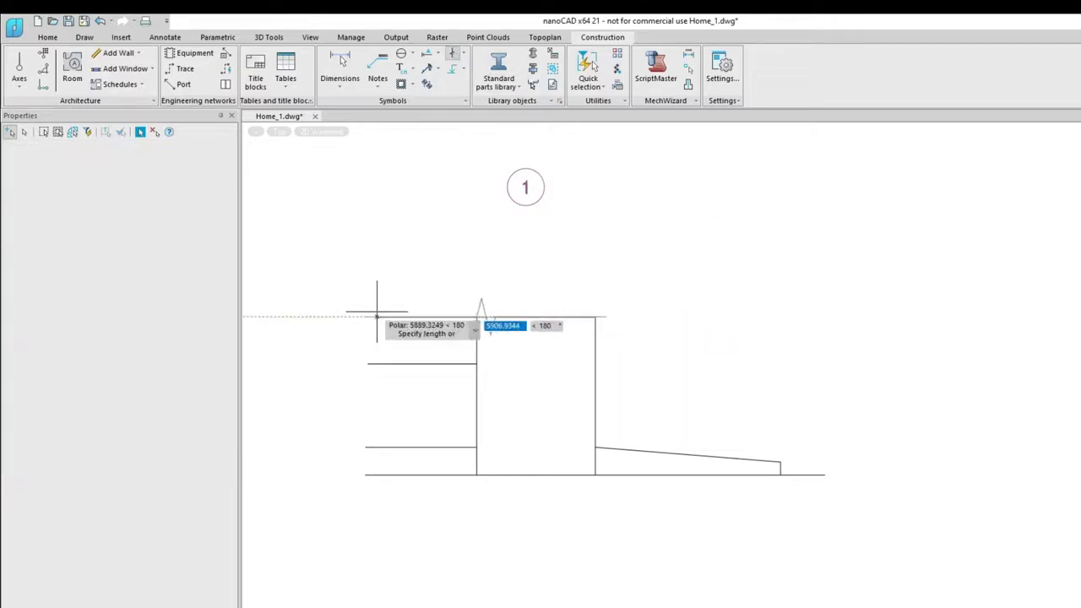
{"action": "left_click", "coordinate": [368, 317]}
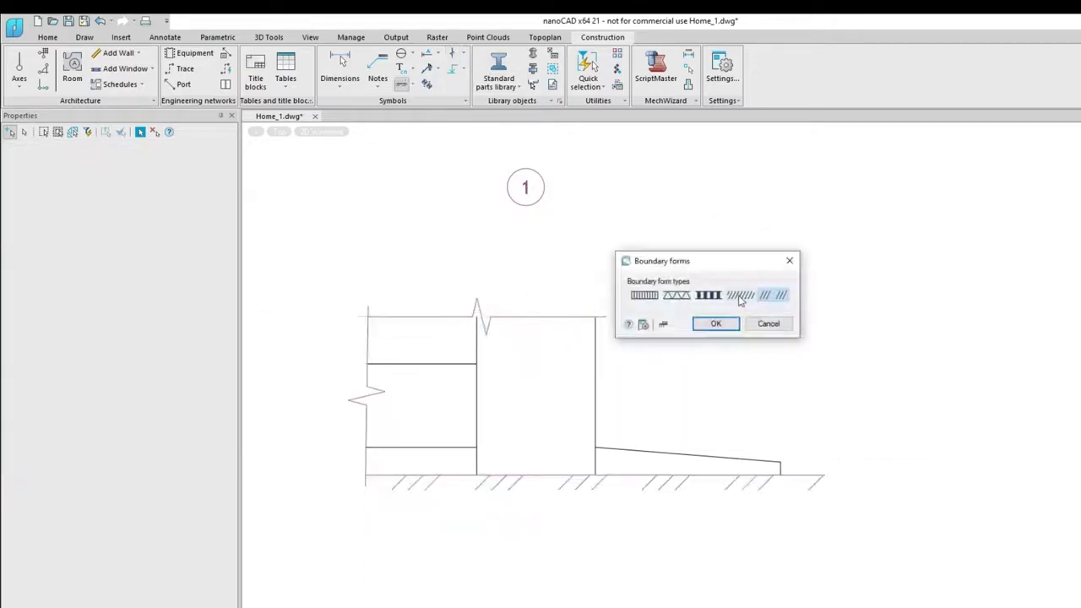
{"action": "left_click", "coordinate": [727, 325]}
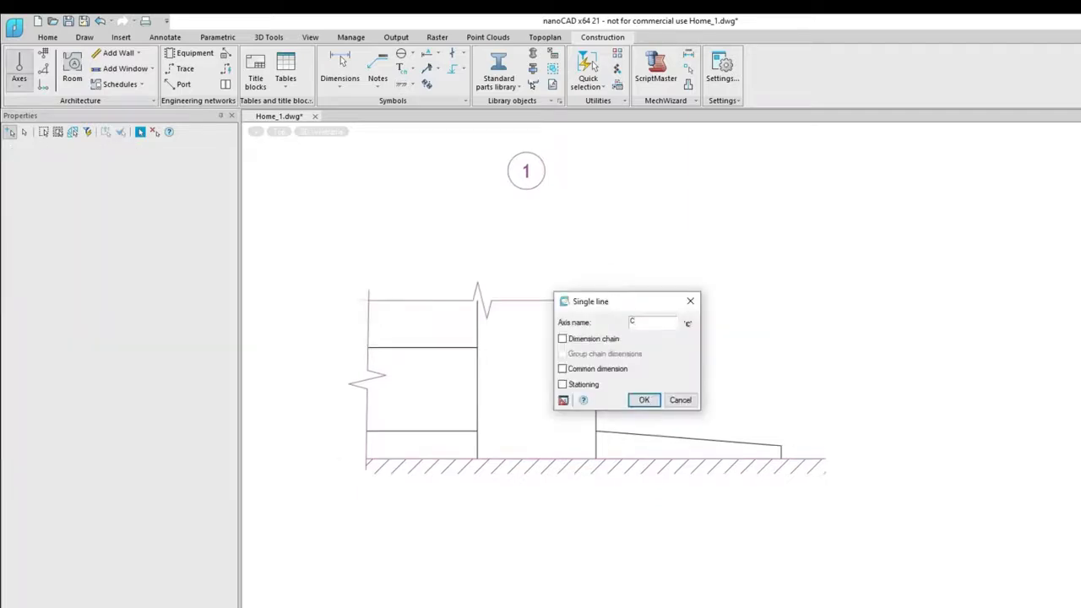
Step: Draw single axis C without dimensions vertically through the wall section, ending below the ground line
{"action": "left_click", "coordinate": [645, 399]}
{"action": "left_click", "coordinate": [571, 300]}
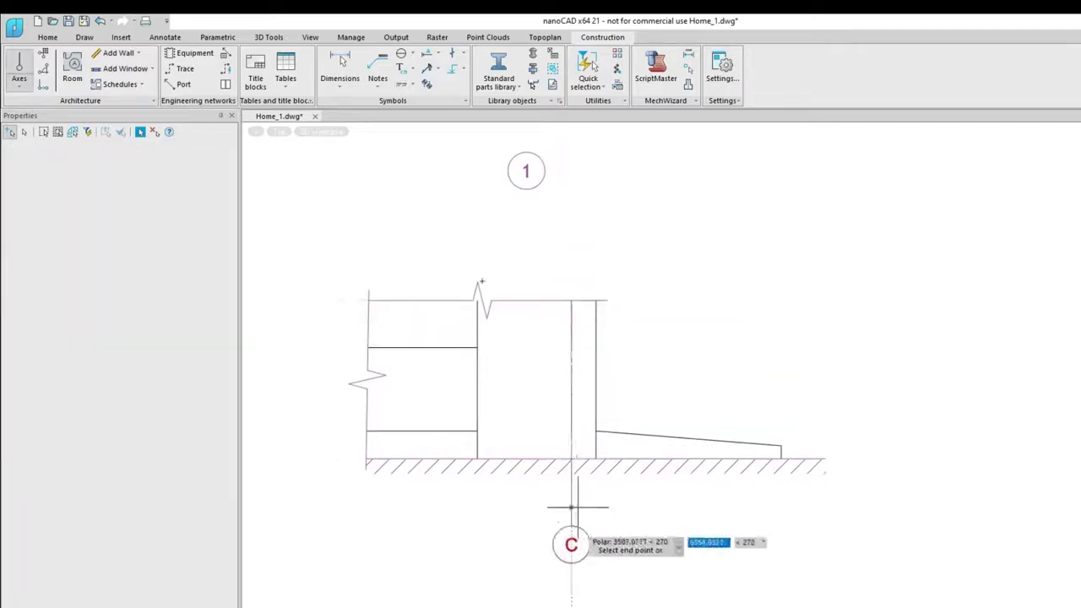
{"action": "left_click", "coordinate": [571, 553]}
{"action": "right_click", "coordinate": [518, 554]}
{"action": "left_click", "coordinate": [533, 558]}
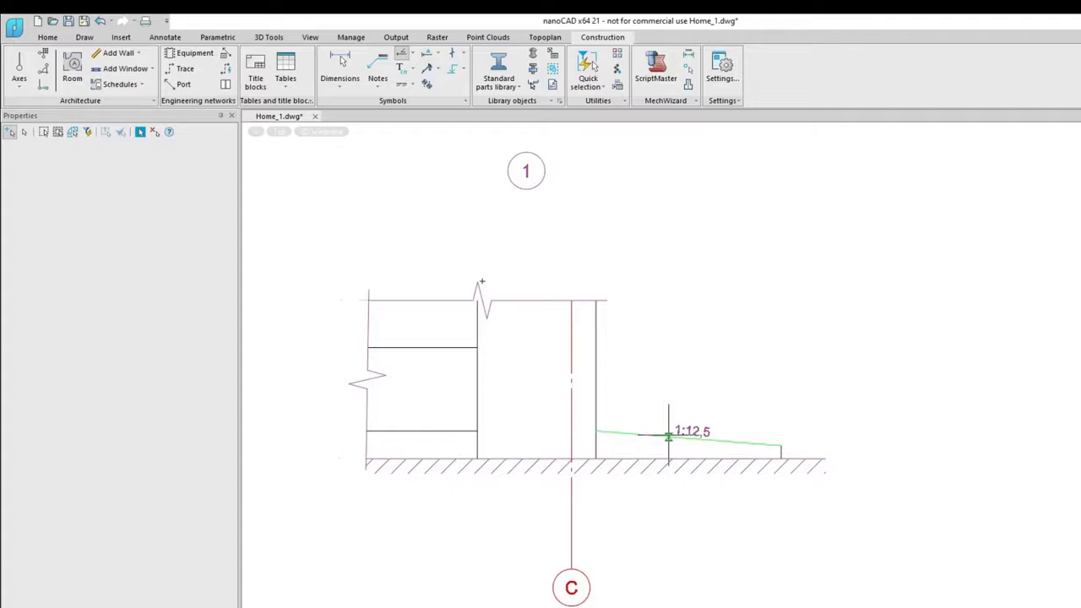
Step: Add a gradient symbol to the sloped line beside the wall and set its measurement units to Permille
{"action": "left_click", "coordinate": [688, 435]}
{"action": "left_click", "coordinate": [710, 433]}
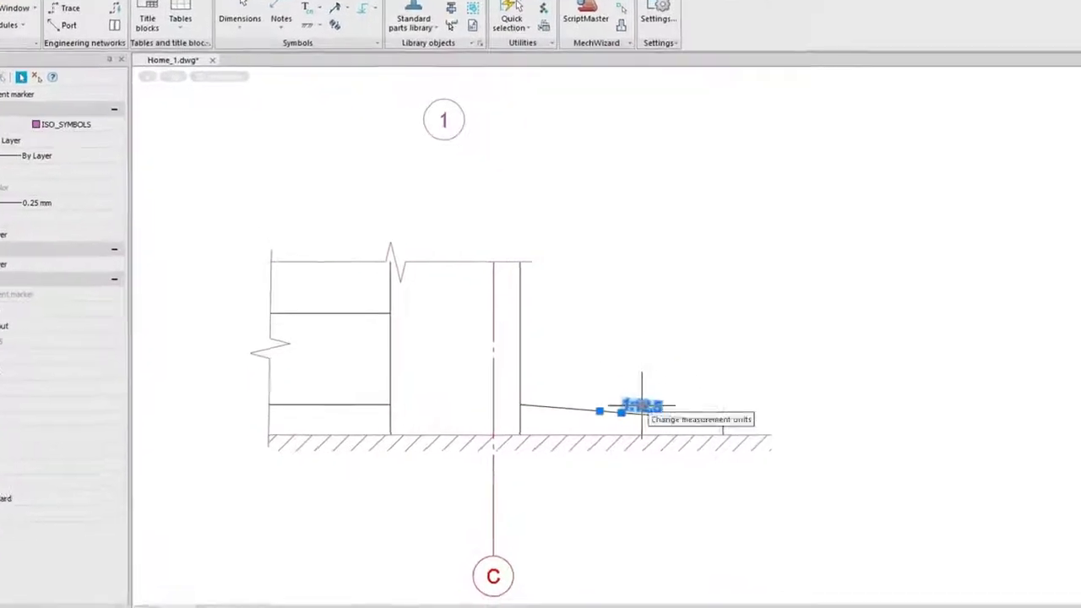
{"action": "left_click", "coordinate": [711, 437]}
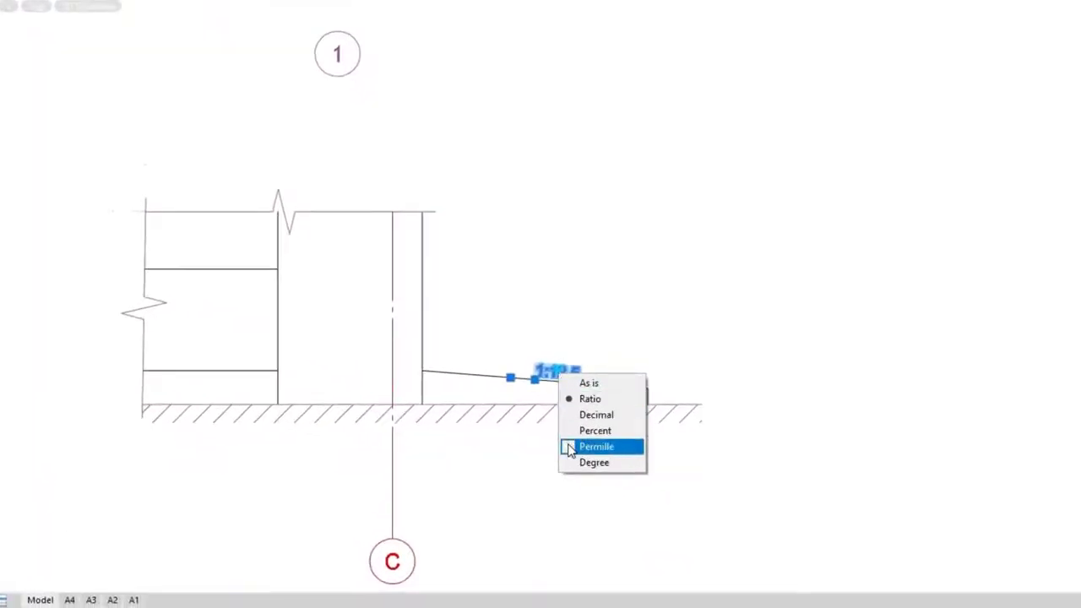
{"action": "left_click", "coordinate": [596, 447]}
Step: Add an extra axis bubble C1 to the left of axis C, joined to it by an arrow
{"action": "left_click", "coordinate": [392, 549]}
{"action": "left_click", "coordinate": [434, 560]}
{"action": "left_click", "coordinate": [466, 570]}
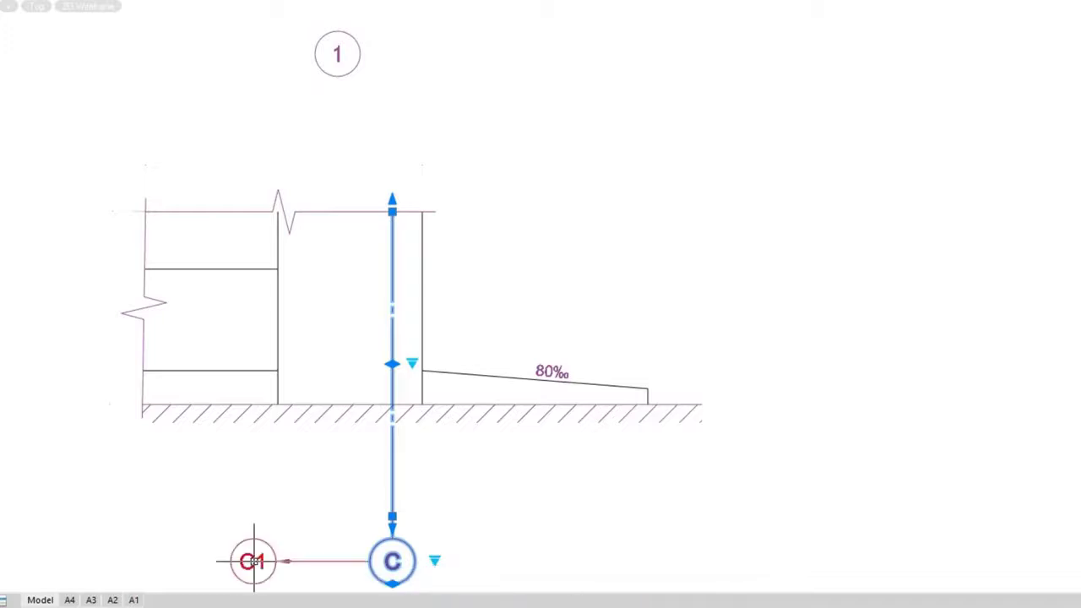
{"action": "left_click", "coordinate": [254, 560]}
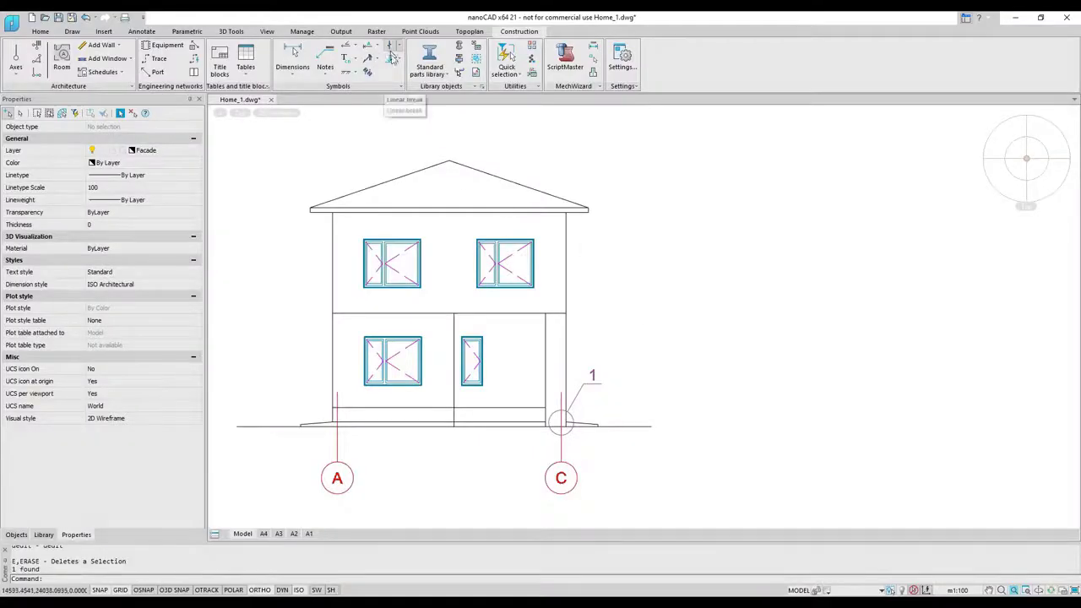
Step: Place a level mark of -0,400 on the ground line to the right of the house facade
{"action": "left_click", "coordinate": [389, 65]}
{"action": "left_click", "coordinate": [638, 427]}
{"action": "left_click", "coordinate": [635, 419]}
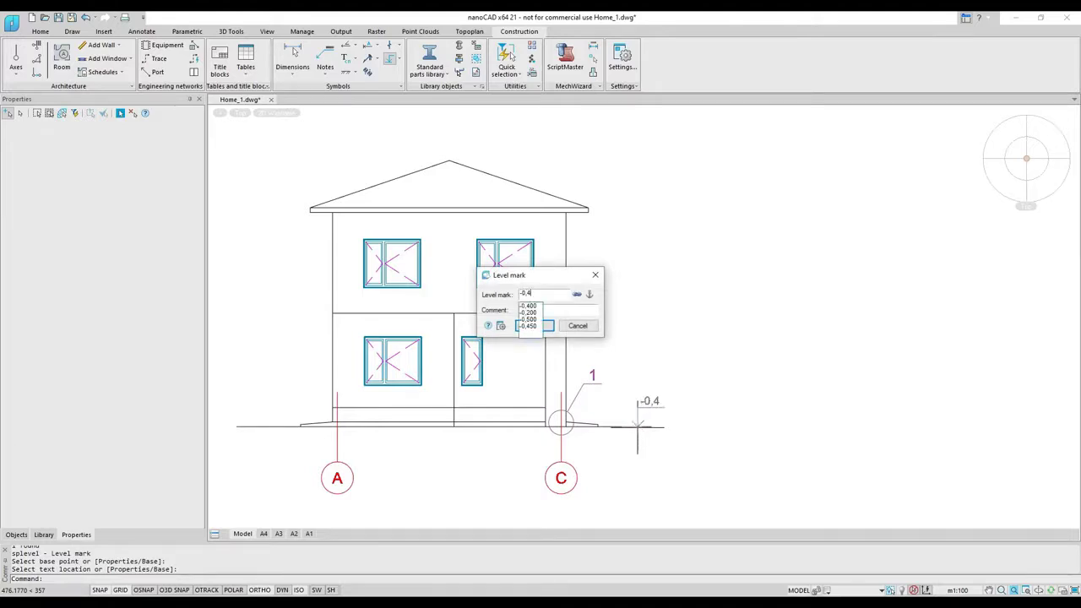
{"action": "left_click", "coordinate": [534, 328]}
Step: Place level marks at the lower and upper edges of the narrow ground-floor window and the right upper-floor window
{"action": "left_click", "coordinate": [482, 386]}
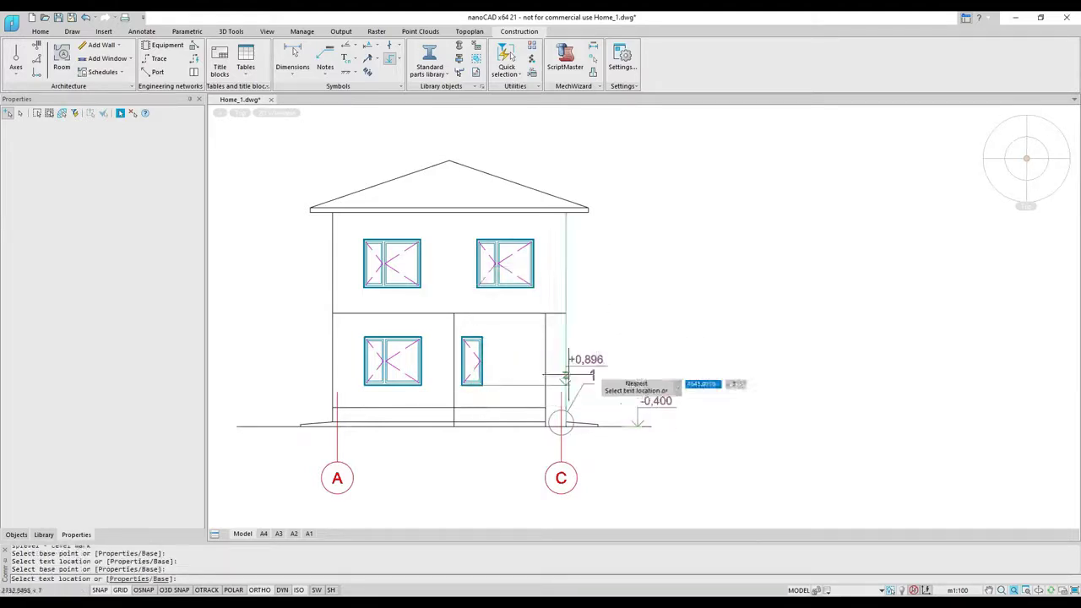
{"action": "left_click", "coordinate": [627, 378]}
{"action": "left_click", "coordinate": [482, 337]}
{"action": "left_click", "coordinate": [638, 328]}
{"action": "left_click", "coordinate": [534, 288]}
{"action": "left_click", "coordinate": [627, 279]}
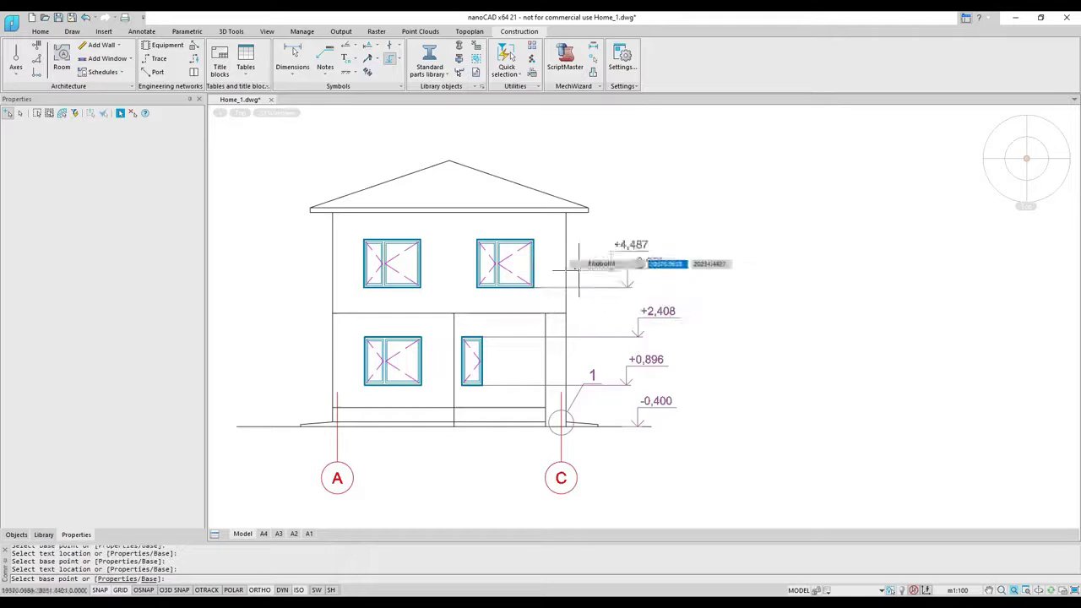
{"action": "left_click", "coordinate": [534, 239]}
{"action": "left_click", "coordinate": [590, 231]}
Step: Place level marks at the roof's right eave and at the ridge
{"action": "left_click", "coordinate": [588, 212]}
{"action": "left_click", "coordinate": [686, 203]}
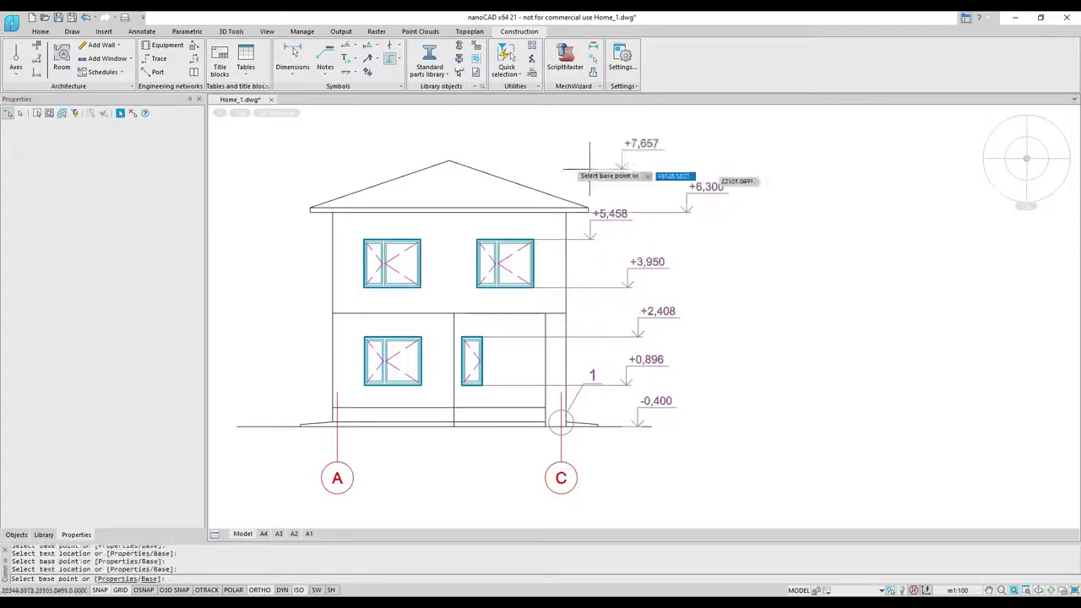
{"action": "left_click", "coordinate": [449, 160]}
{"action": "left_click", "coordinate": [509, 154]}
{"action": "key", "text": "Escape"}
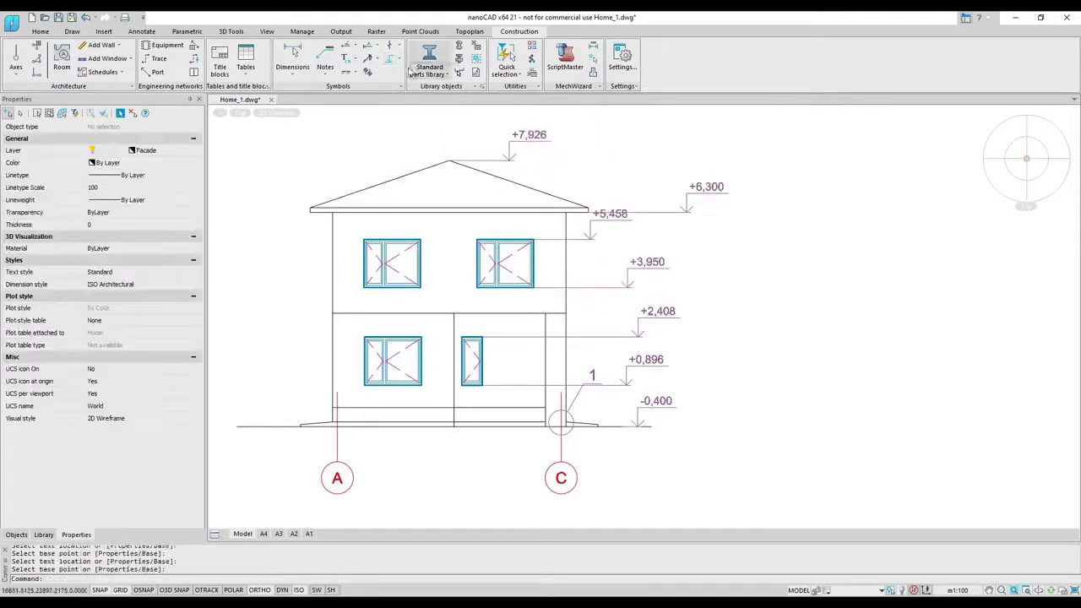
Step: Align the window and eave level marks by baselines to the -0,400 mark
{"action": "left_click", "coordinate": [389, 59]}
{"action": "left_click", "coordinate": [408, 155]}
{"action": "left_click", "coordinate": [639, 413]}
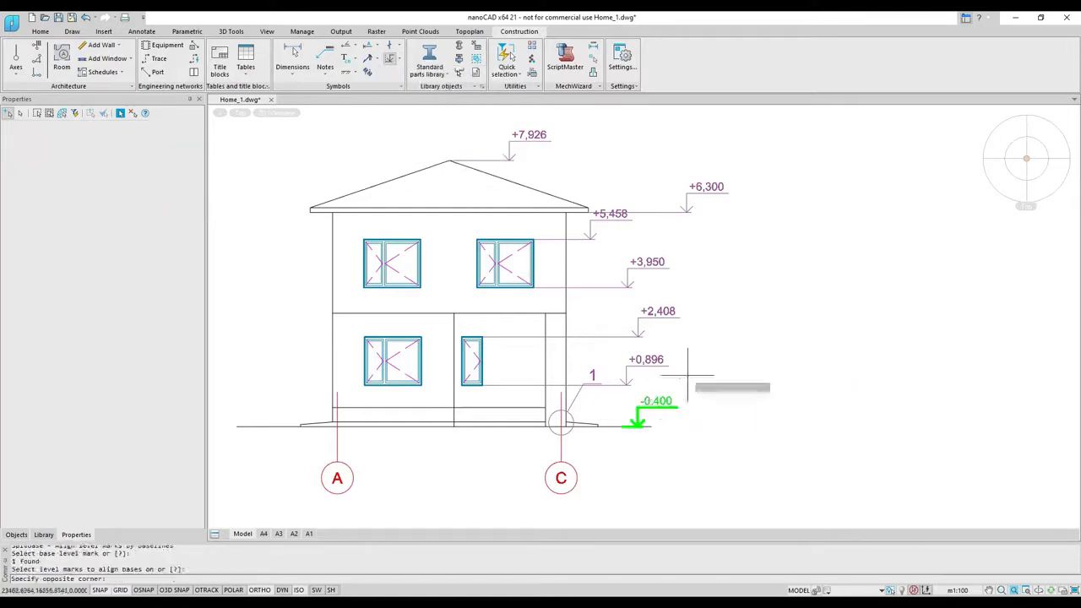
{"action": "left_click", "coordinate": [798, 402]}
{"action": "left_click", "coordinate": [605, 178]}
{"action": "right_click", "coordinate": [716, 258]}
{"action": "left_click", "coordinate": [719, 255]}
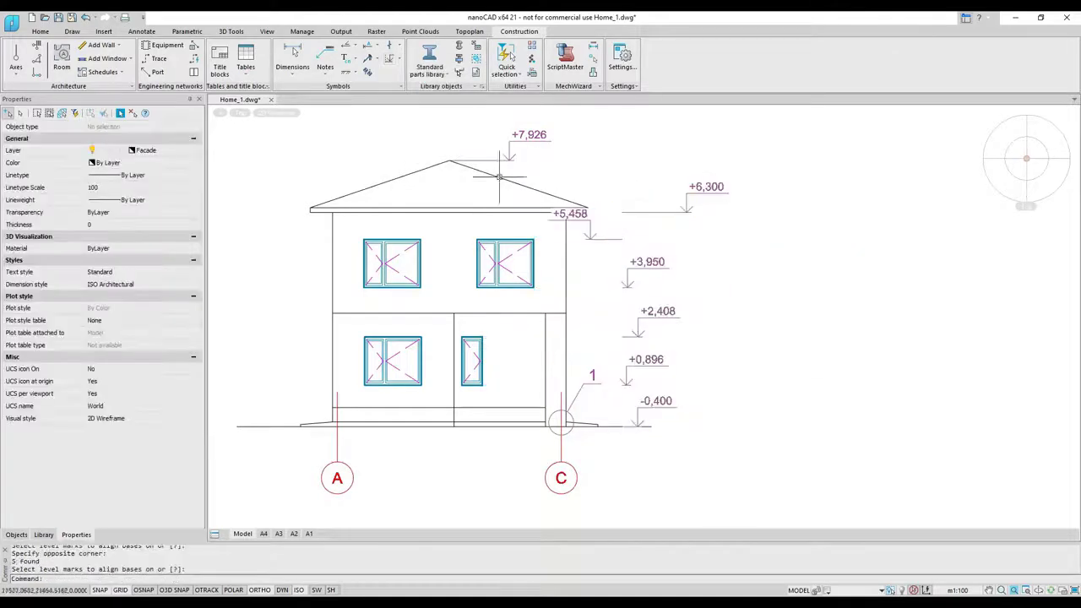
Step: Align the window and eave level marks by arrows to the -0,400 mark
{"action": "left_click", "coordinate": [400, 61]}
{"action": "left_click", "coordinate": [439, 137]}
{"action": "left_click", "coordinate": [657, 407]}
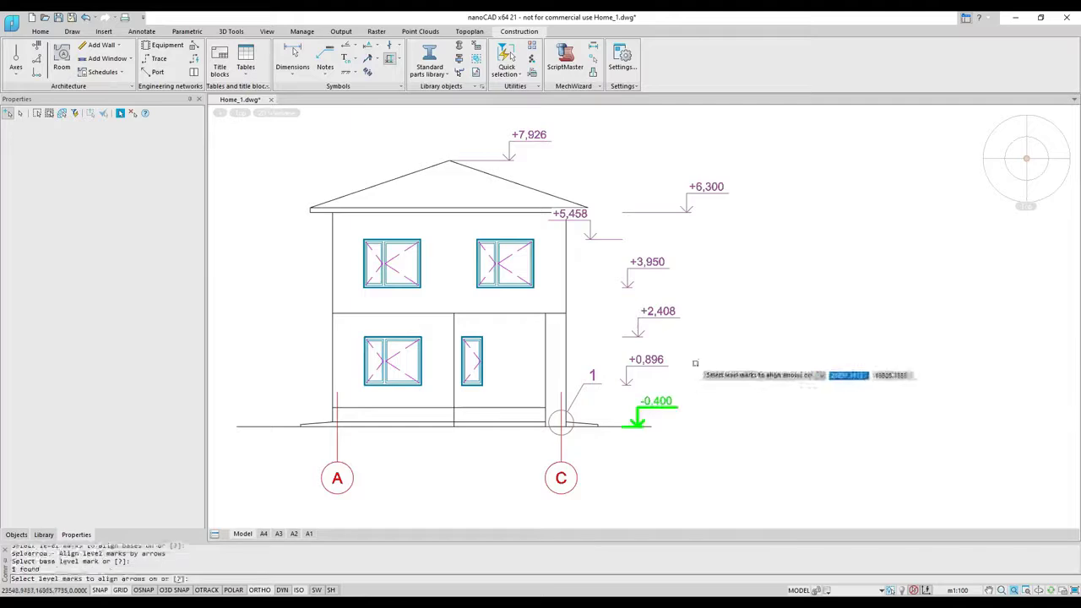
{"action": "left_click", "coordinate": [695, 363]}
{"action": "left_click", "coordinate": [613, 189]}
{"action": "right_click", "coordinate": [653, 177]}
{"action": "left_click", "coordinate": [661, 185]}
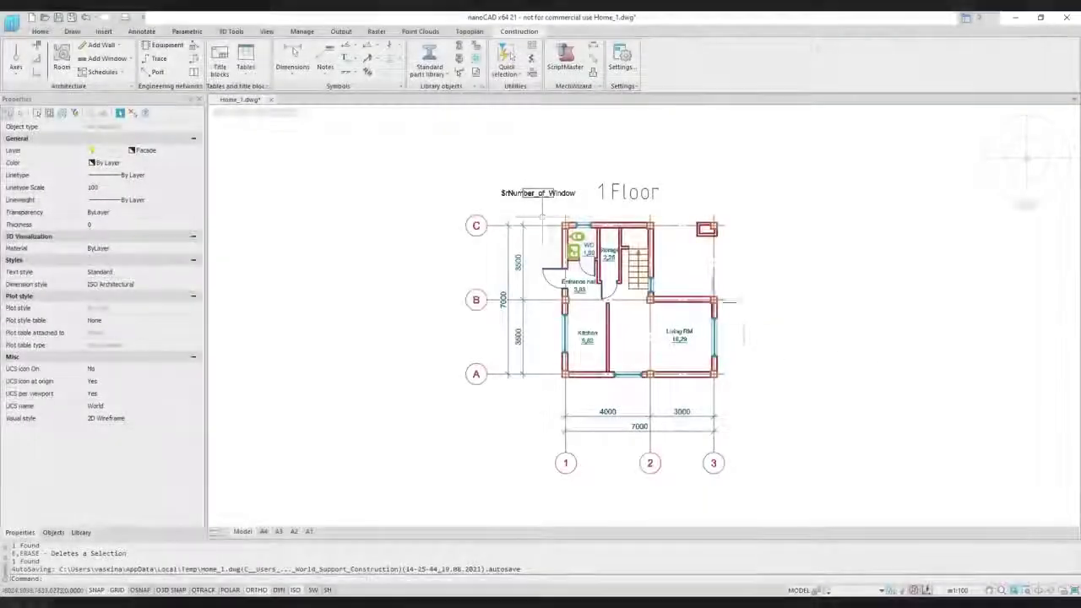
Step: Start a marker from the $rNumber_of_Window text and its frame, with the origin midway between the frame's opposite corners
{"action": "scroll", "coordinate": [524, 203], "scroll_direction": "up", "scroll_amount": 5}
{"action": "left_click", "coordinate": [721, 264]}
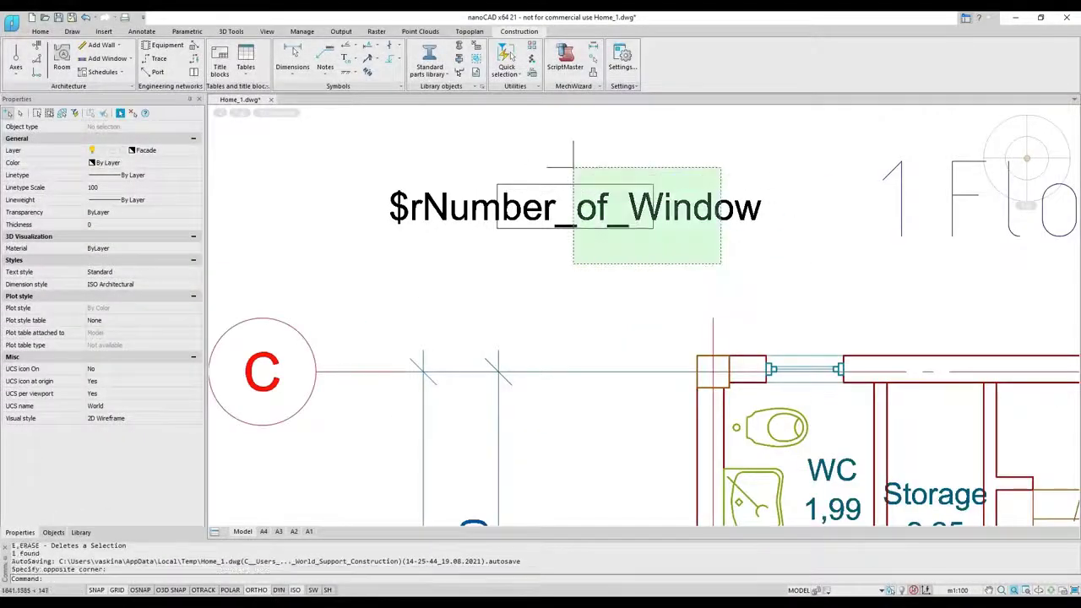
{"action": "left_click", "coordinate": [573, 167]}
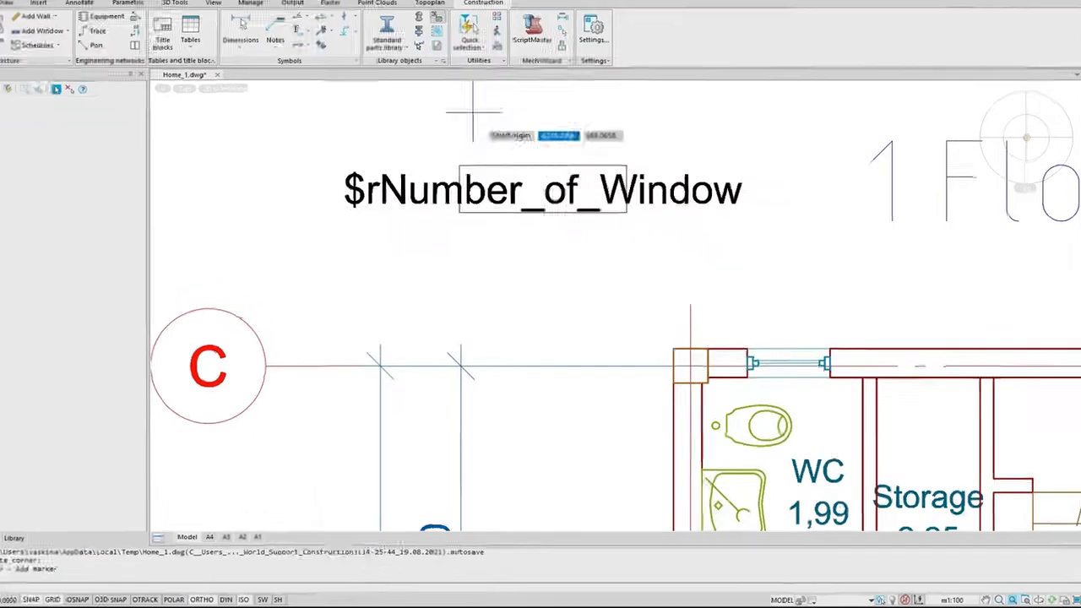
{"action": "right_click", "coordinate": [526, 152], "text": "shift"}
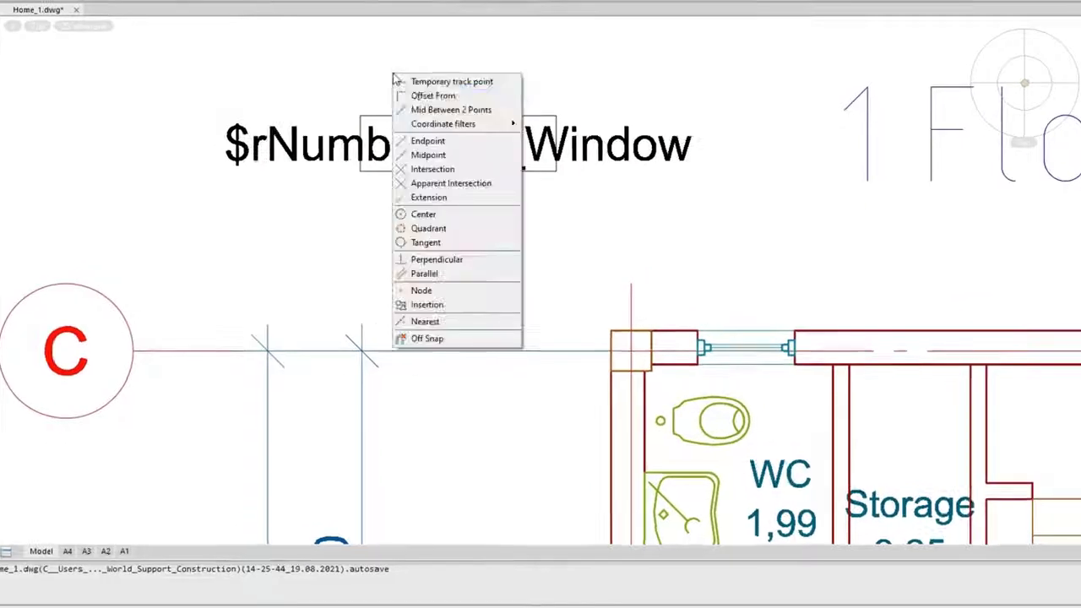
{"action": "left_click", "coordinate": [425, 111]}
{"action": "left_click", "coordinate": [361, 172]}
{"action": "left_click", "coordinate": [555, 116]}
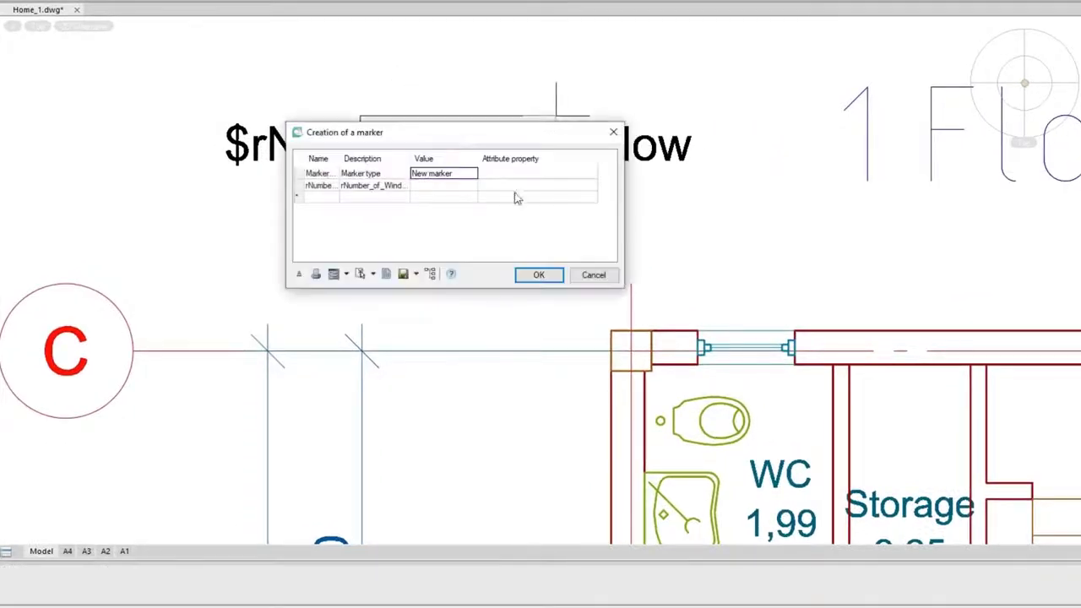
Step: Link the rNumber_of_Window attribute to the Number property of the window above the WC
{"action": "left_click", "coordinate": [592, 188]}
{"action": "left_click", "coordinate": [629, 198]}
{"action": "left_click", "coordinate": [756, 321]}
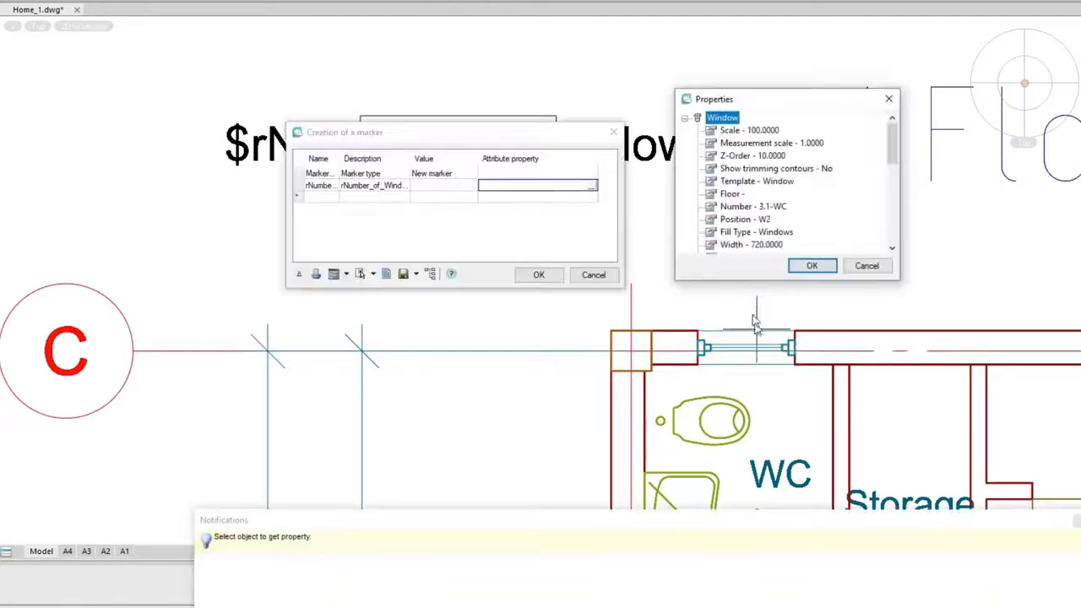
{"action": "left_click", "coordinate": [738, 208]}
{"action": "left_click", "coordinate": [812, 266]}
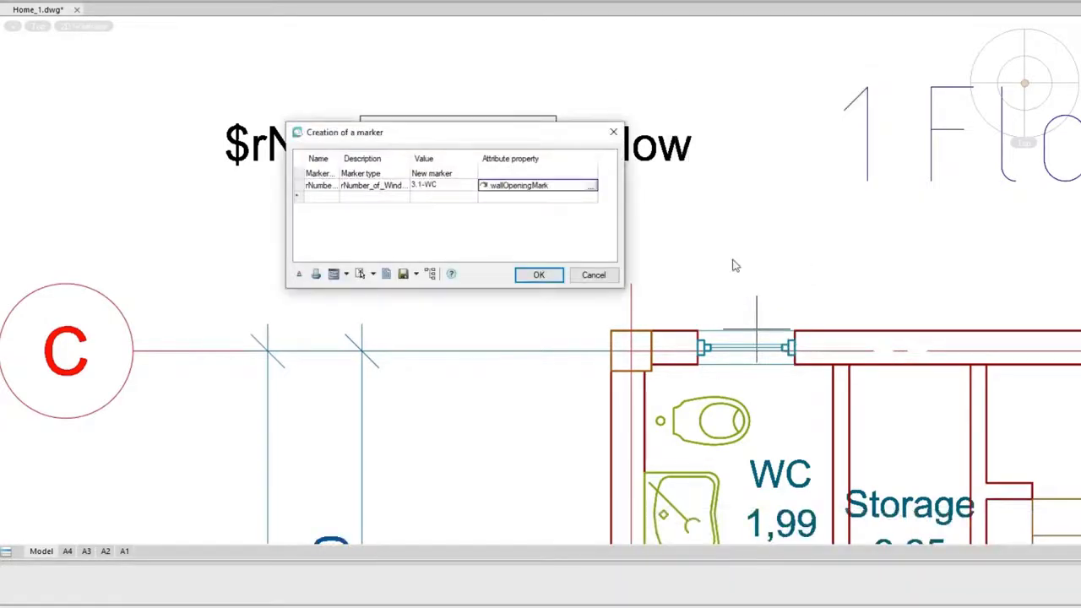
Step: Add the rNumber_of_Window field to the marker's form in the Form Designer and close the designer
{"action": "left_click", "coordinate": [367, 292]}
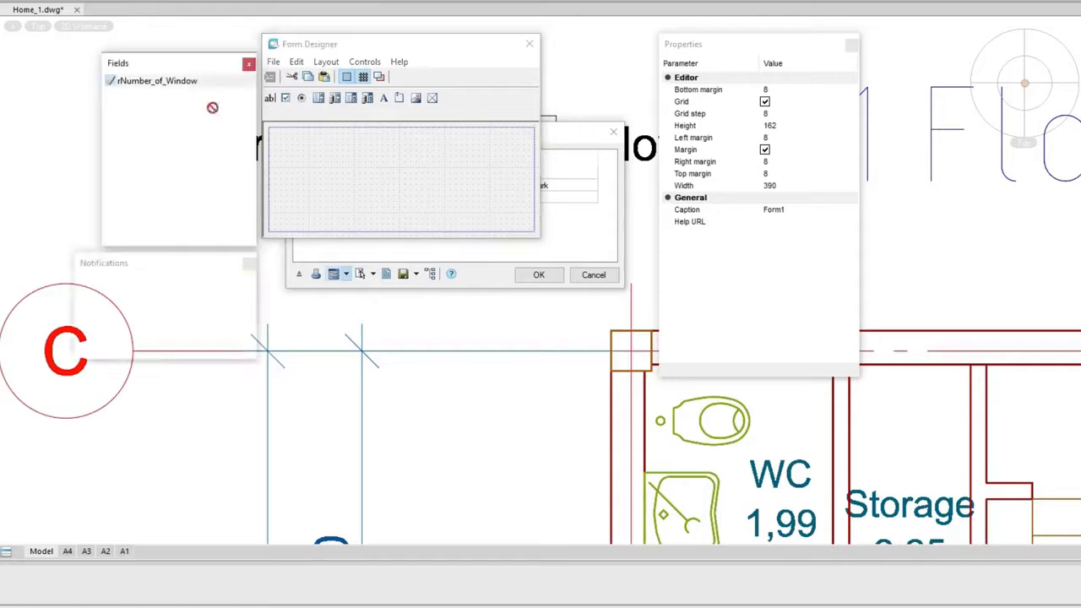
{"action": "right_click", "coordinate": [292, 141]}
{"action": "left_click", "coordinate": [323, 145]}
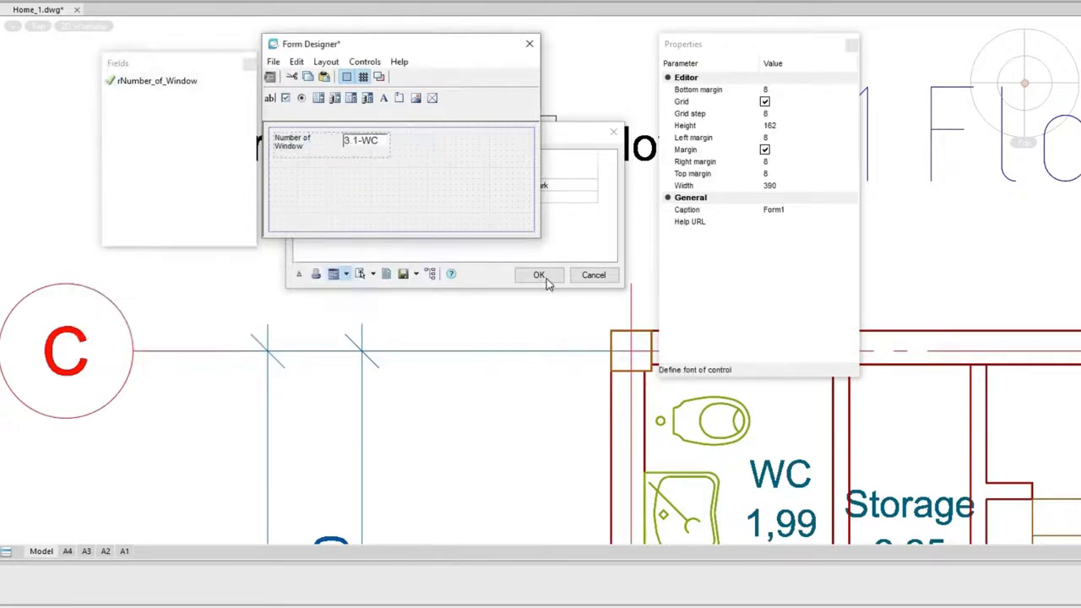
{"action": "left_click", "coordinate": [529, 44]}
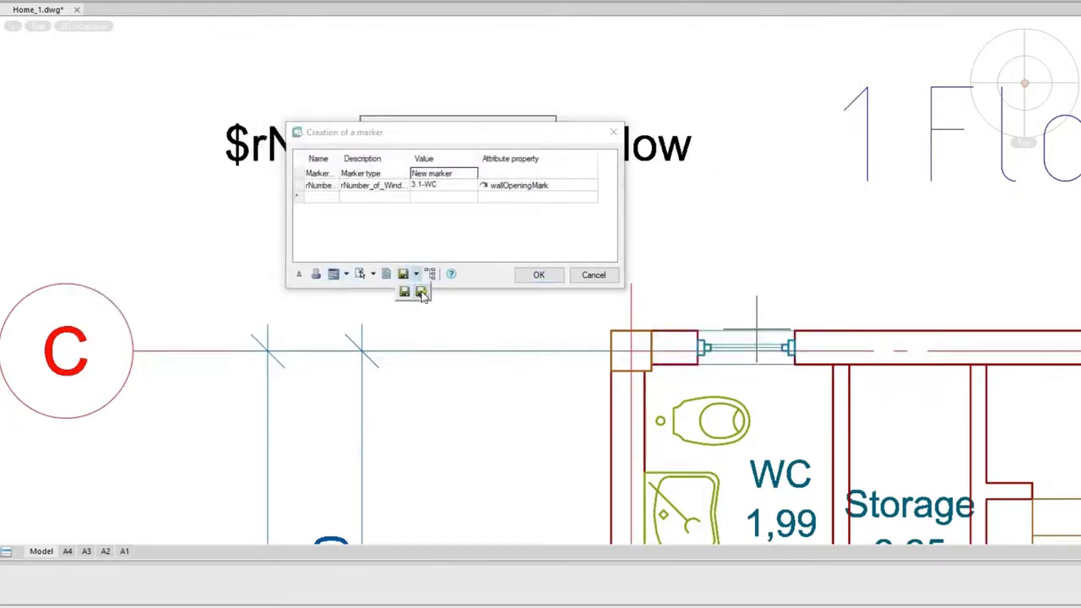
Step: Save the marker to the library's Markers folder as "Marker of window" and place it above the WC window
{"action": "left_click", "coordinate": [421, 292]}
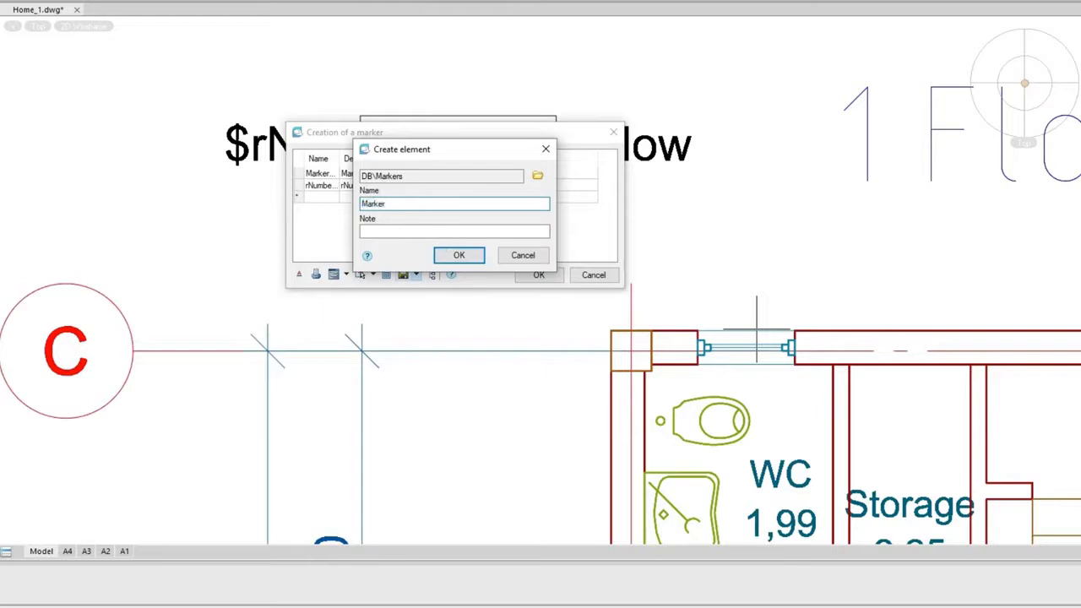
{"action": "left_click", "coordinate": [459, 255]}
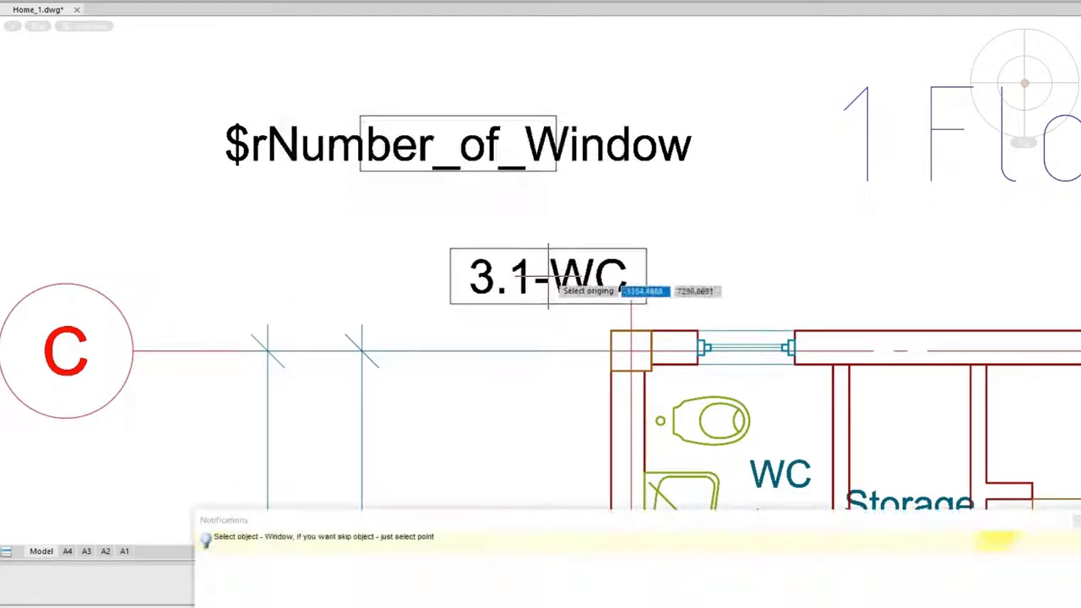
{"action": "left_click", "coordinate": [746, 277]}
{"action": "left_click", "coordinate": [541, 276]}
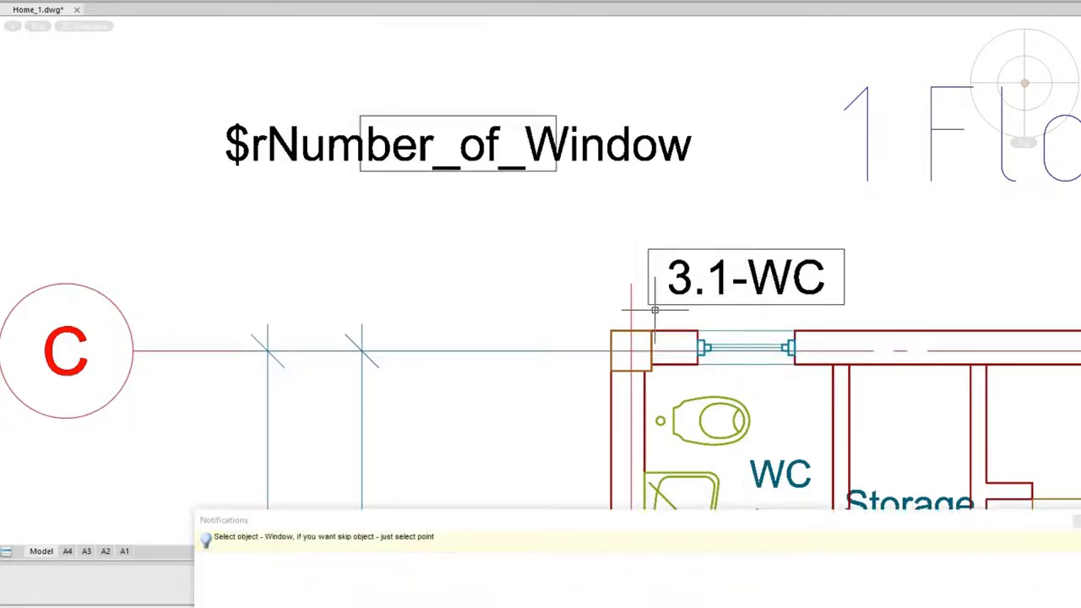
Step: Insert Marker of window from the library beside the window next to the stairs and beside the Living RM's right-hand wall window
{"action": "scroll", "coordinate": [663, 313], "scroll_direction": "down", "scroll_amount": 2}
{"action": "mouse_move", "coordinate": [723, 370]}
{"action": "middle_mouse_down"}
{"action": "mouse_move", "coordinate": [345, 142]}
{"action": "mouse_move", "coordinate": [311, 135]}
{"action": "middle_mouse_up"}
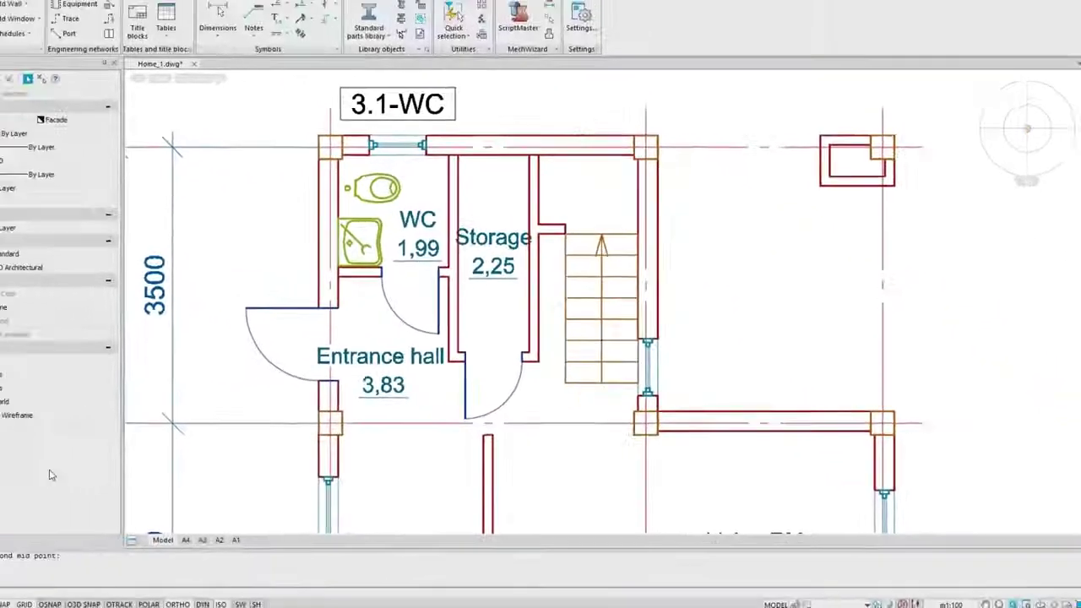
{"action": "left_click", "coordinate": [82, 534]}
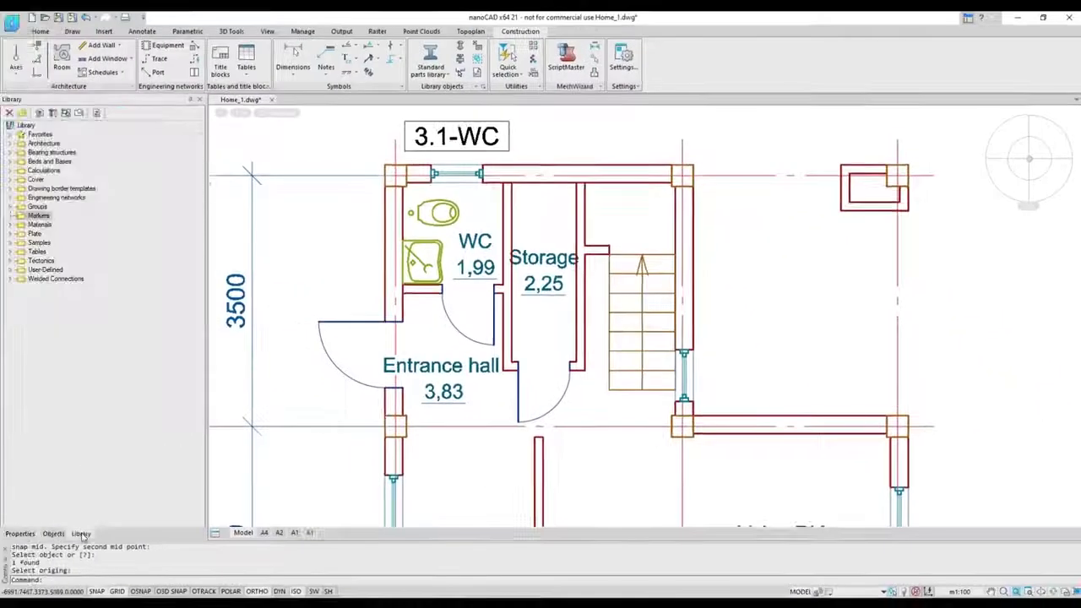
{"action": "double_click", "coordinate": [59, 224]}
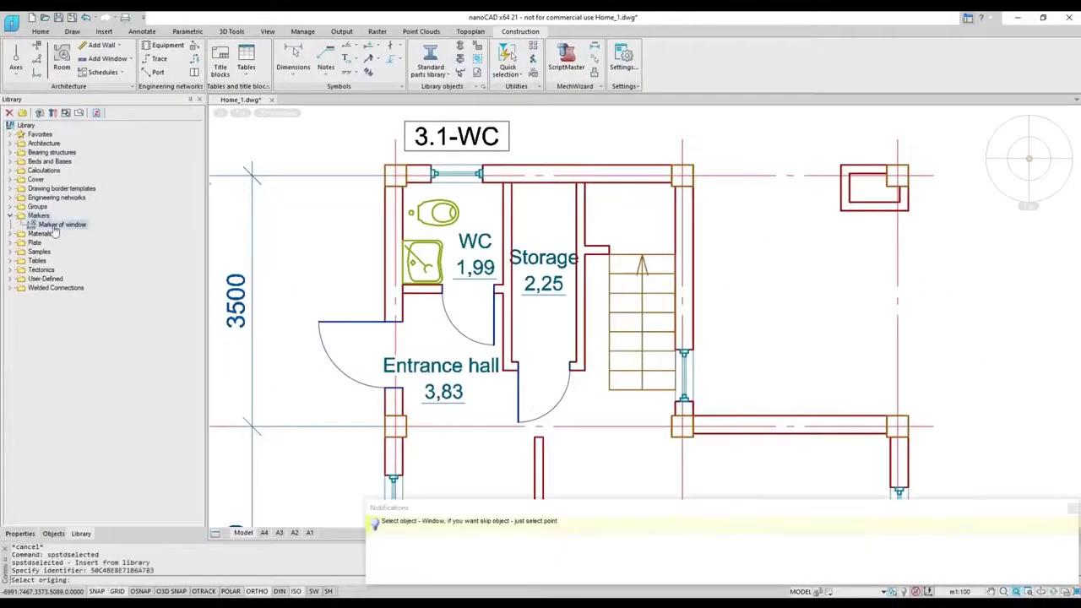
{"action": "left_click", "coordinate": [755, 375]}
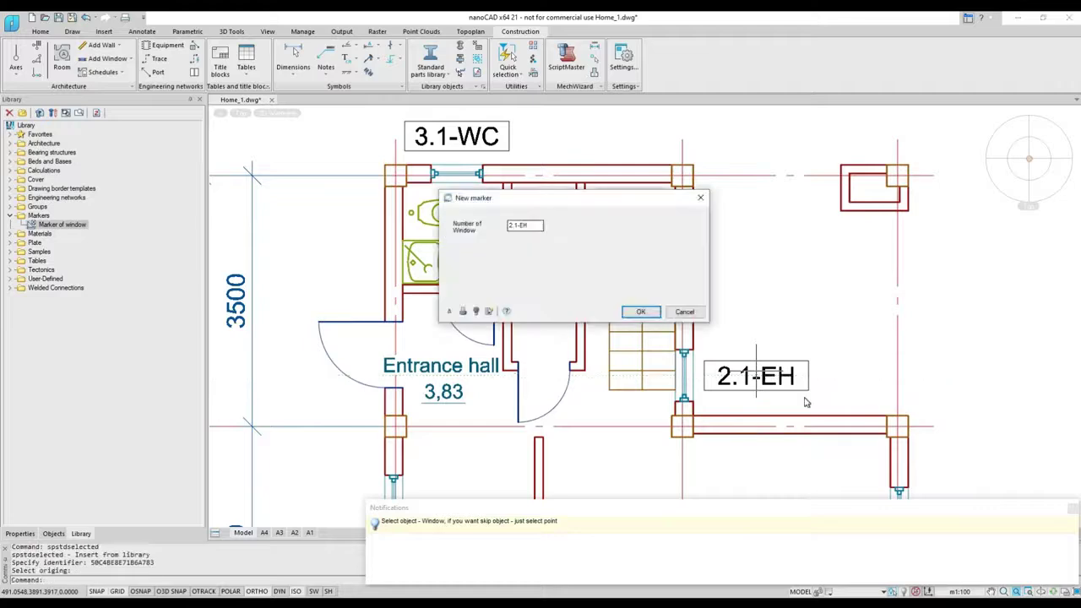
{"action": "left_click", "coordinate": [644, 313]}
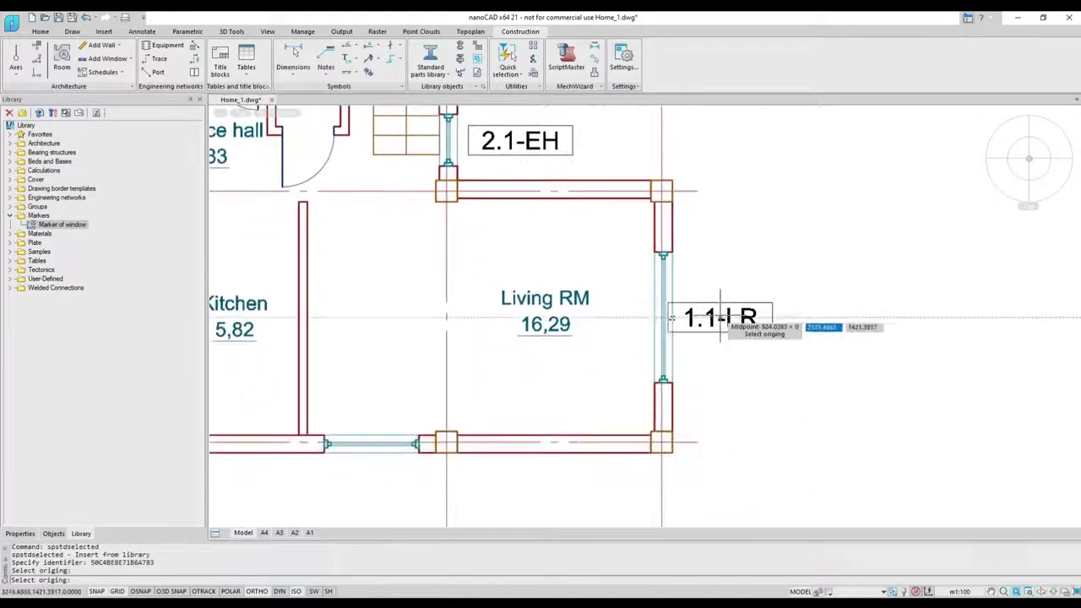
{"action": "left_click", "coordinate": [736, 317]}
{"action": "left_click", "coordinate": [631, 311]}
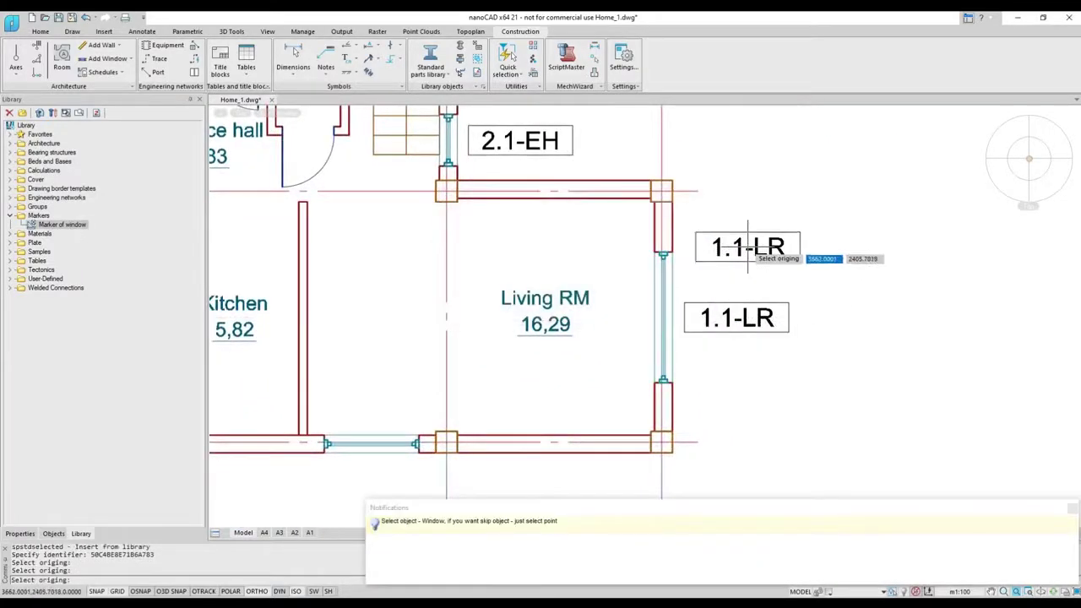
Step: Set the Number of the window in the Living RM's right-hand wall to 1.2-LR
{"action": "left_click", "coordinate": [679, 296]}
{"action": "double_click", "coordinate": [672, 287]}
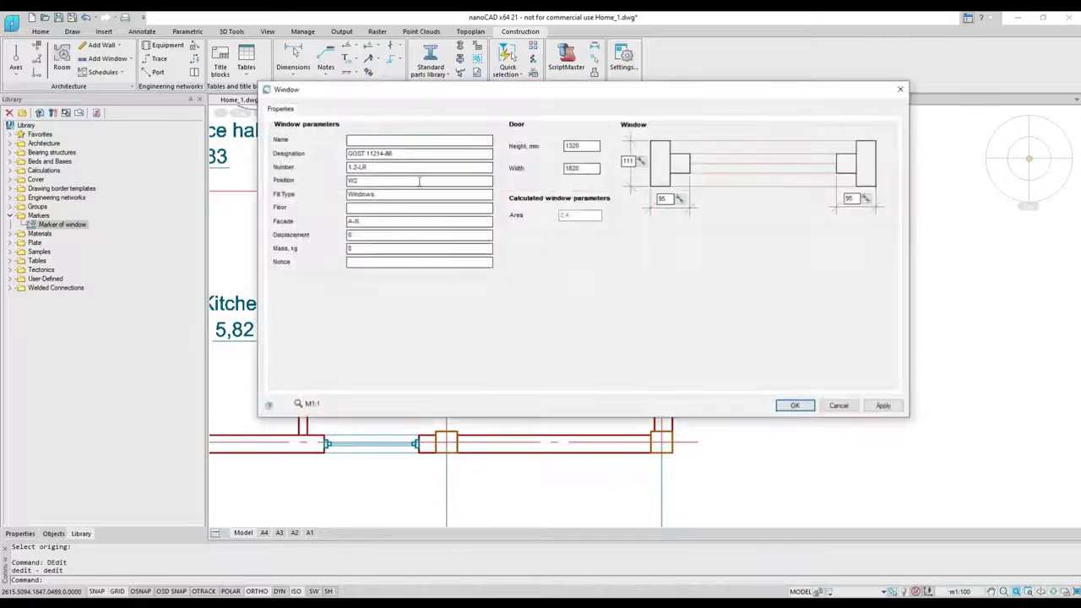